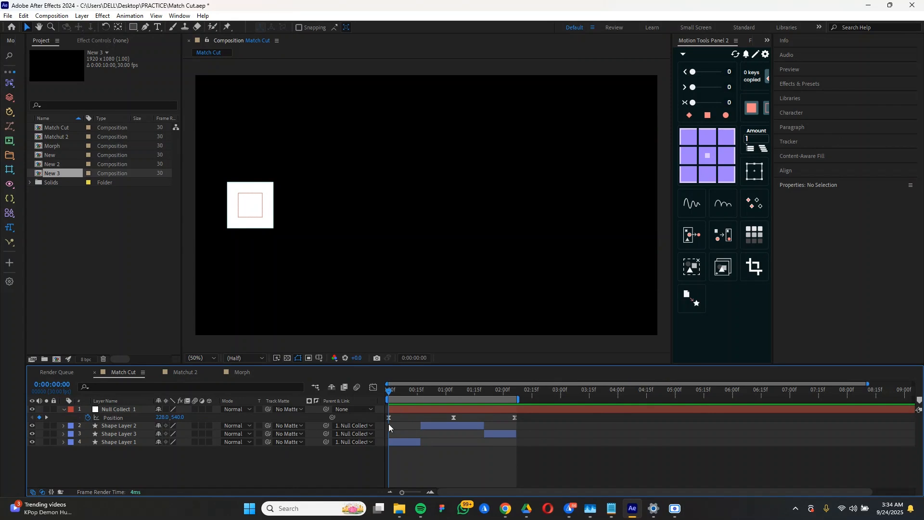
Step: Play the Match Cut animation and examine the null's position keyframes and speed graph at its two peaks
{"action": "key", "text": "space"}
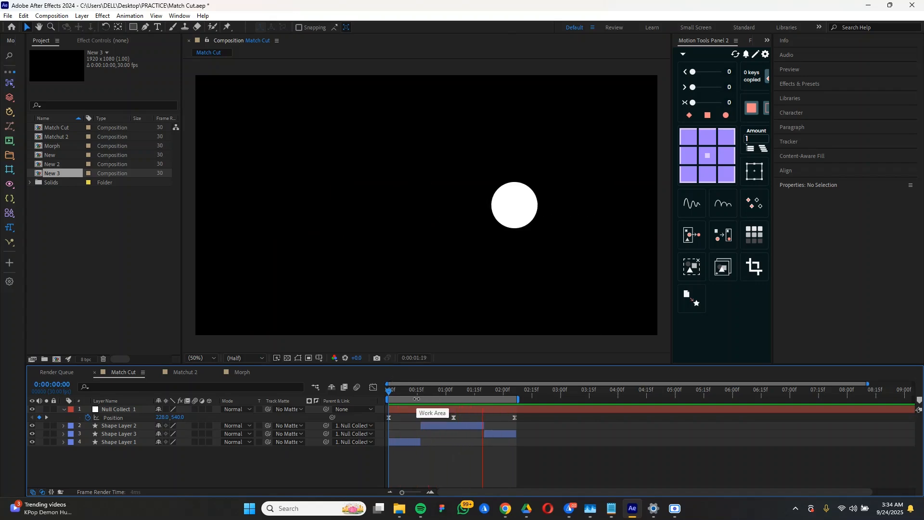
{"action": "key", "text": "space"}
{"action": "left_click_drag", "start_coordinate": [532, 421], "coordinate": [377, 418]}
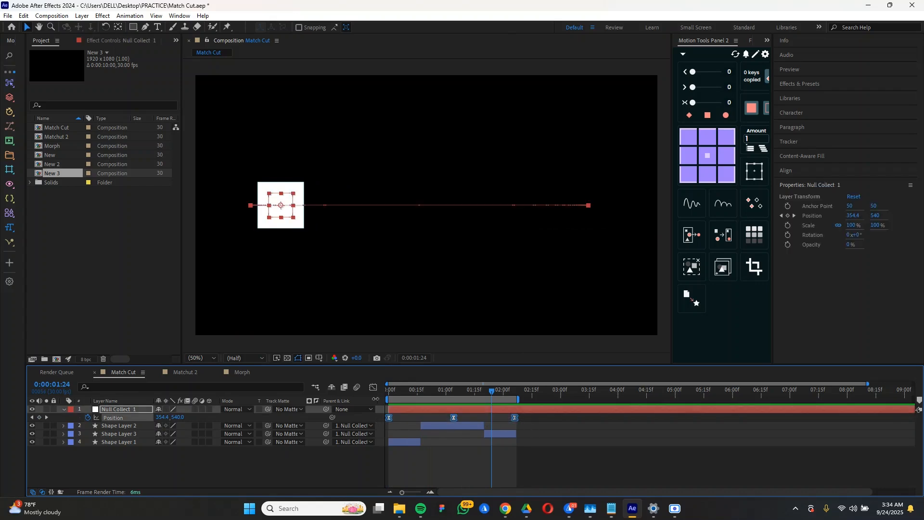
{"action": "left_click", "coordinate": [373, 387]}
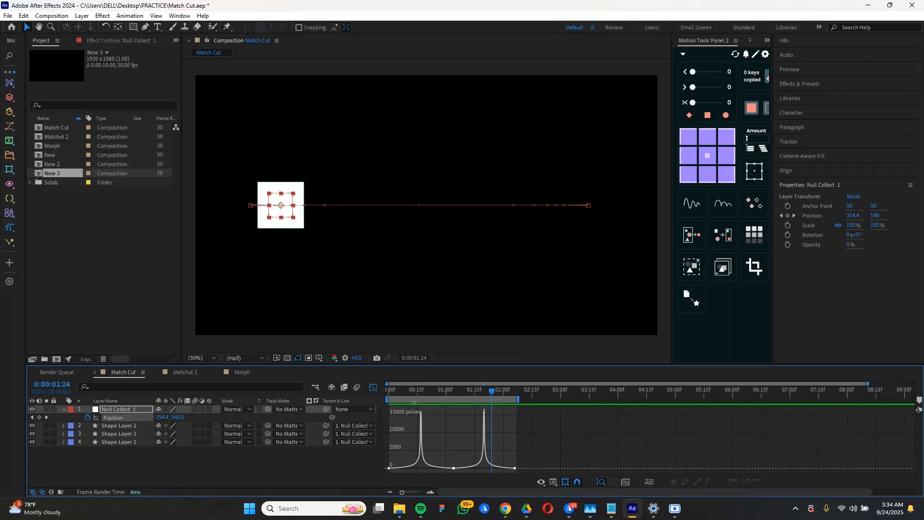
{"action": "left_click_drag", "start_coordinate": [414, 394], "coordinate": [483, 426]}
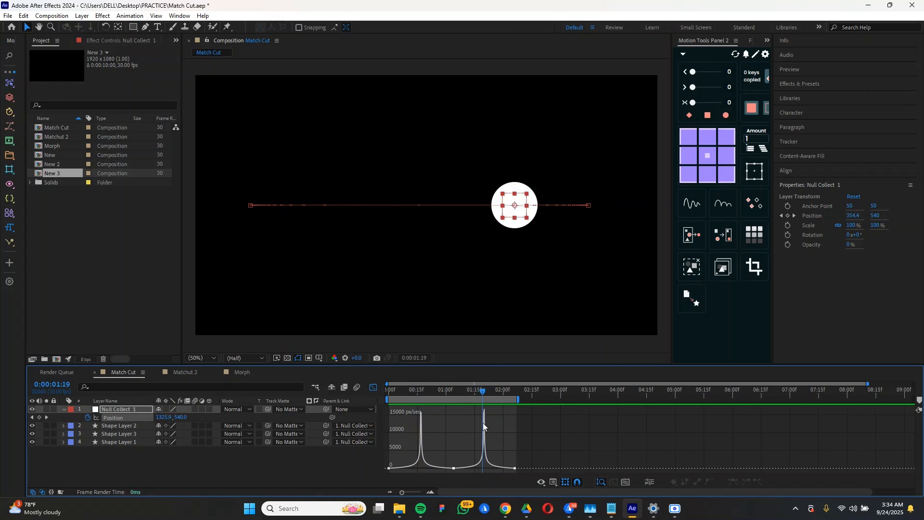
{"action": "mouse_move", "coordinate": [483, 423]}
{"action": "left_click_drag", "start_coordinate": [491, 383], "coordinate": [419, 437]}
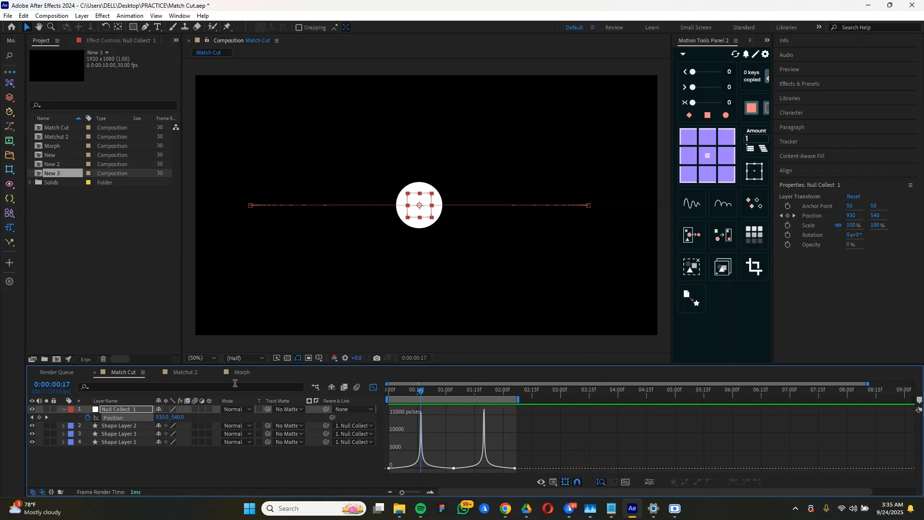
{"action": "left_click", "coordinate": [371, 388]}
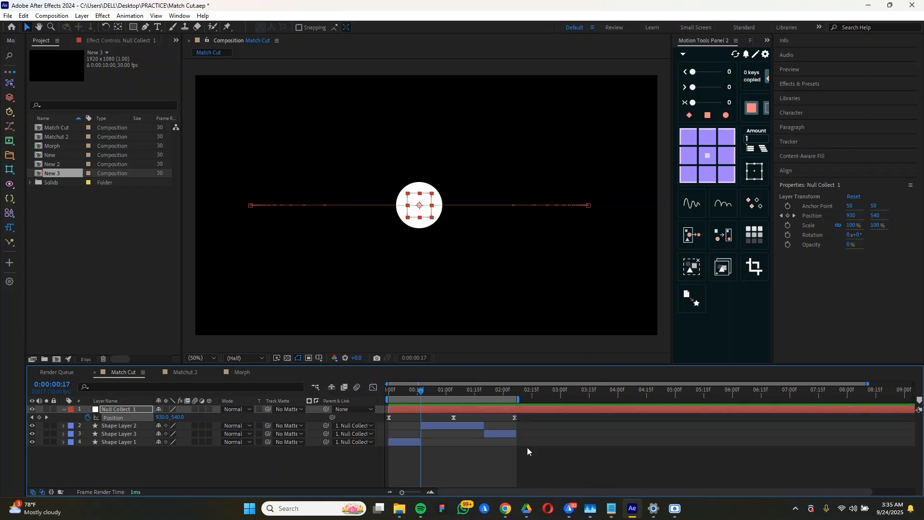
{"action": "left_click", "coordinate": [163, 457]}
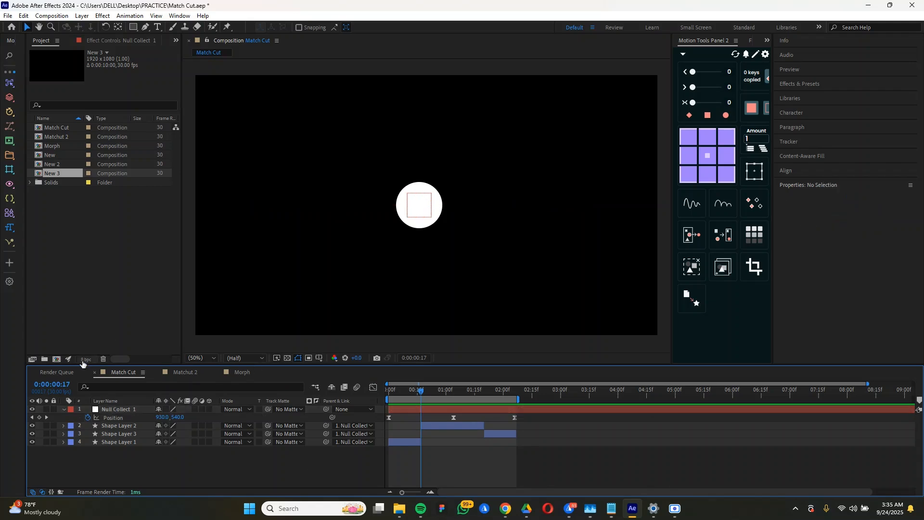
Step: Create a new composition named "New" with the offered 1920x1080, 30 fps, 10-second settings
{"action": "left_click", "coordinate": [56, 359]}
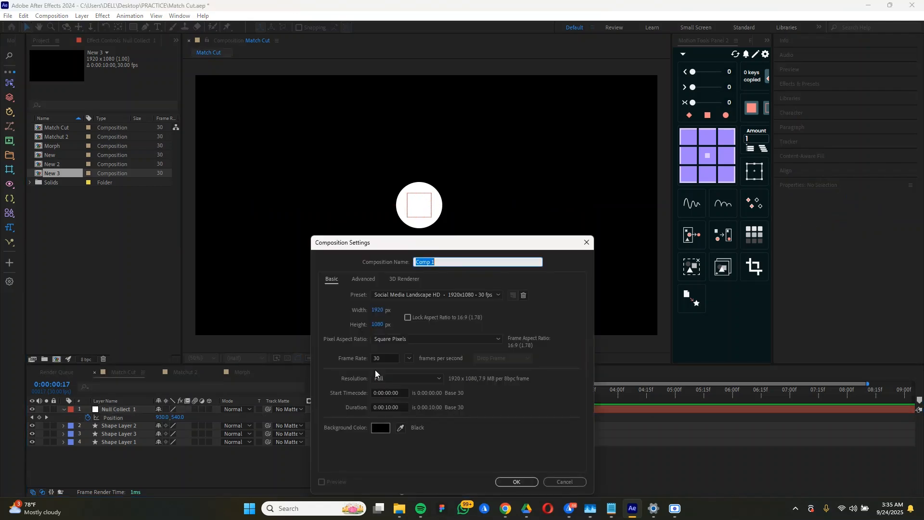
{"action": "type", "text": "New"}
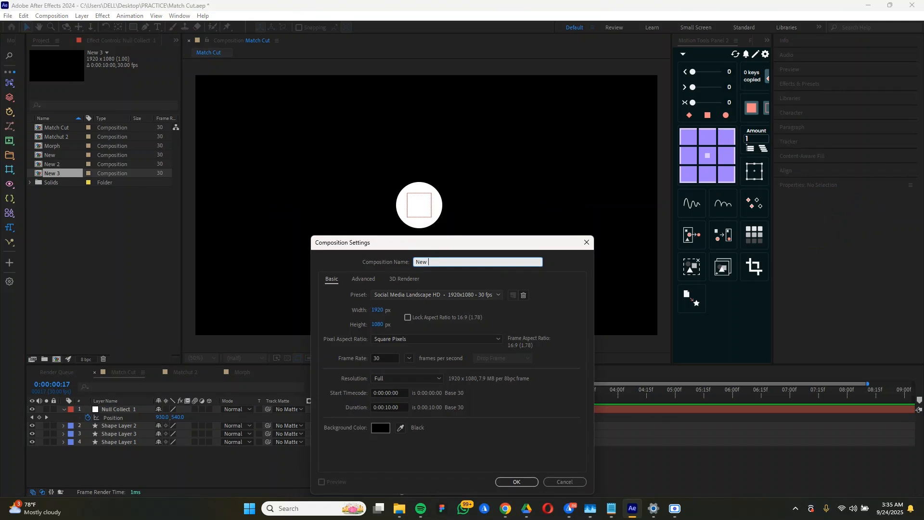
{"action": "key", "text": "Return"}
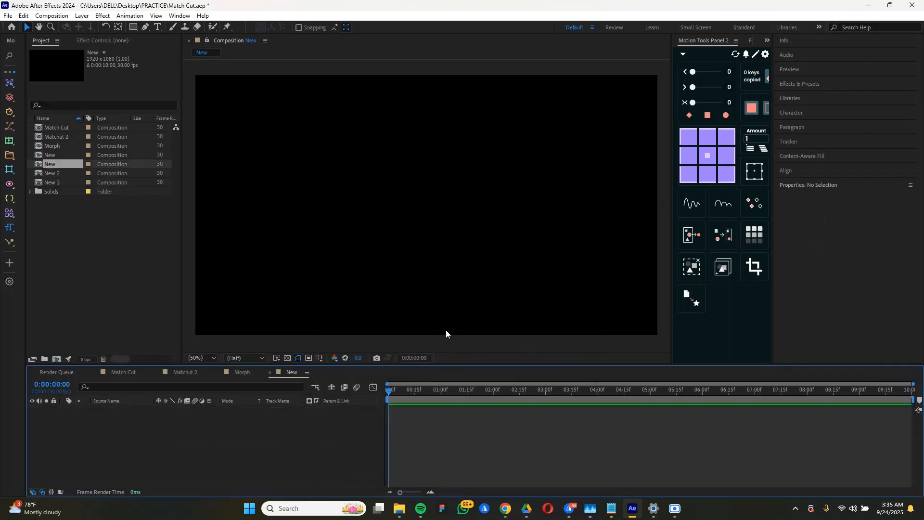
Step: Draw a white square about 248 px wide at the left of the frame and centre its anchor point
{"action": "left_click_drag", "start_coordinate": [397, 394], "coordinate": [419, 414]}
{"action": "left_click", "coordinate": [134, 27]}
{"action": "left_click", "coordinate": [248, 197]}
{"action": "mouse_move", "coordinate": [221, 179]}
{"action": "left_mouse_down"}
{"action": "mouse_move", "coordinate": [269, 226]}
{"action": "mouse_move", "coordinate": [287, 229]}
{"action": "left_mouse_up"}
{"action": "left_click", "coordinate": [707, 156]}
{"action": "left_click", "coordinate": [289, 450]}
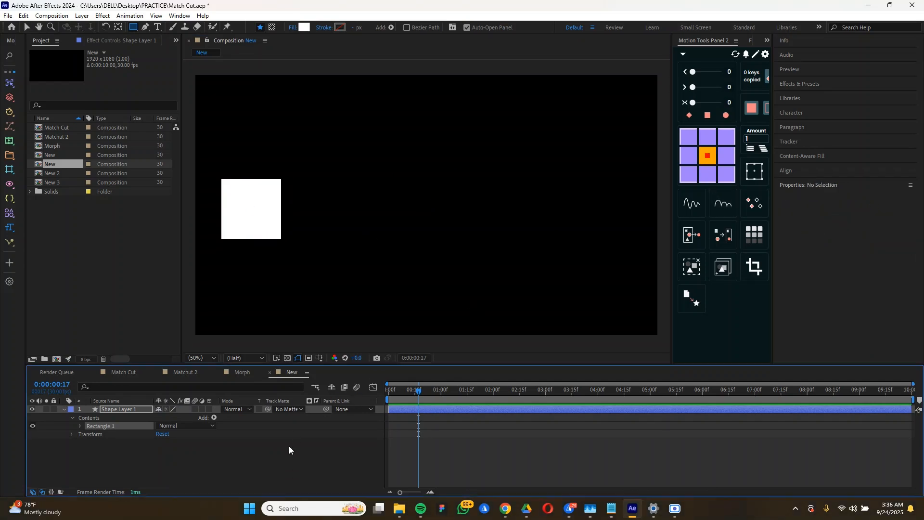
Step: Return the playhead to the first frame and clear the layer selection
{"action": "key", "text": "v"}
{"action": "left_click", "coordinate": [268, 229]}
{"action": "key", "text": "Home"}
{"action": "left_click", "coordinate": [489, 455]}
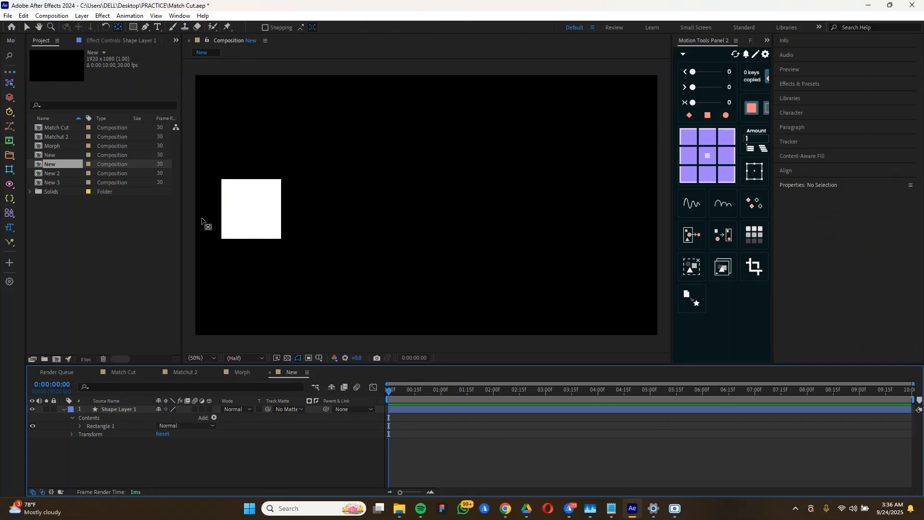
{"action": "left_click", "coordinate": [258, 224]}
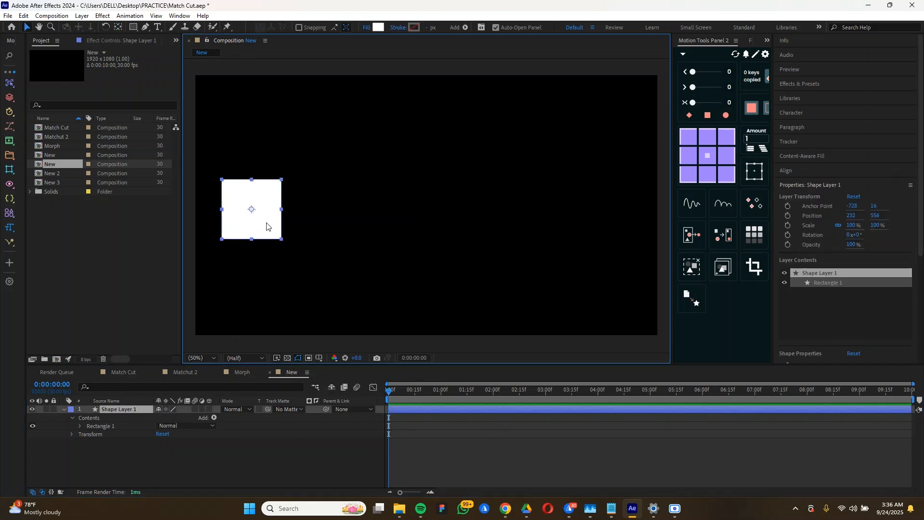
{"action": "left_click", "coordinate": [371, 234]}
{"action": "left_click", "coordinate": [237, 236]}
{"action": "left_click", "coordinate": [292, 226]}
{"action": "left_click", "coordinate": [260, 224]}
{"action": "left_click", "coordinate": [192, 469]}
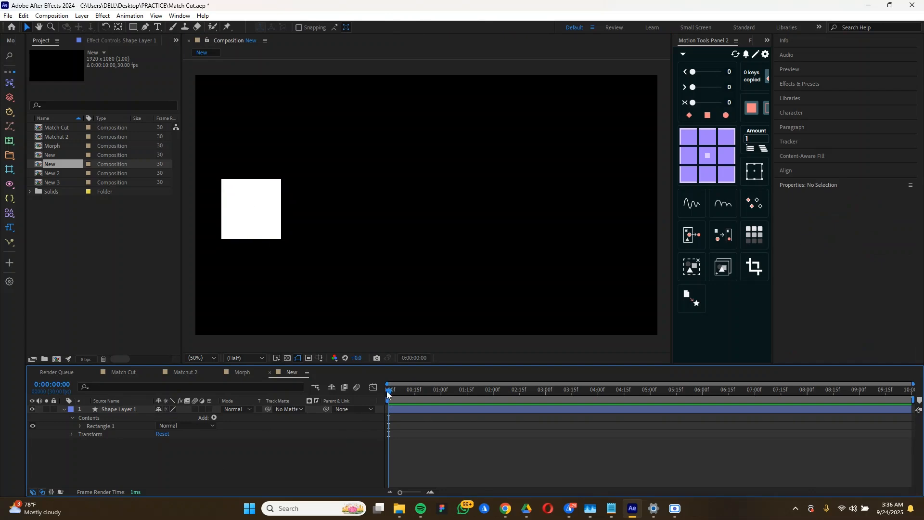
Step: Duplicate the square's shape layer and hide the original Shape Layer 1
{"action": "left_click", "coordinate": [402, 410]}
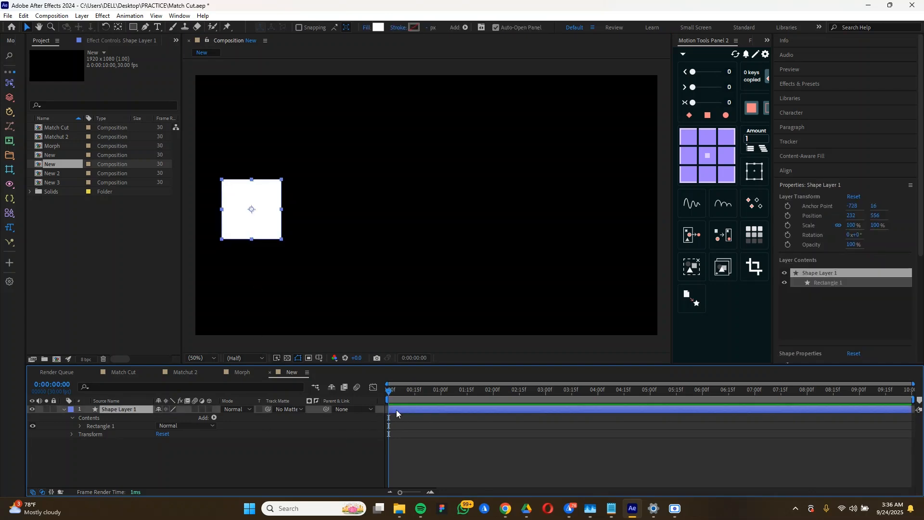
{"action": "key", "text": "ctrl+d"}
{"action": "left_click", "coordinate": [64, 418]}
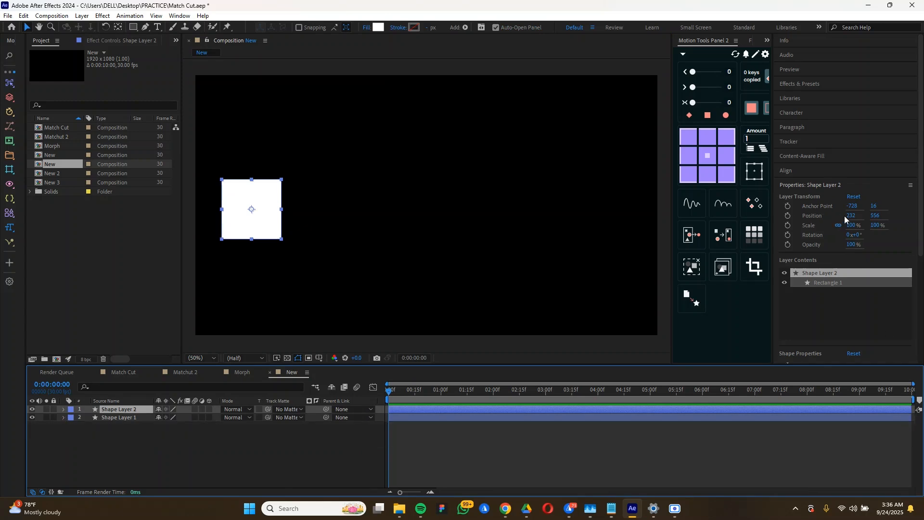
{"action": "left_click", "coordinate": [32, 418]}
Step: Turn the duplicated square into a circle by setting its roundness to 1000
{"action": "scroll", "coordinate": [902, 250], "scroll_direction": "down", "scroll_amount": 4}
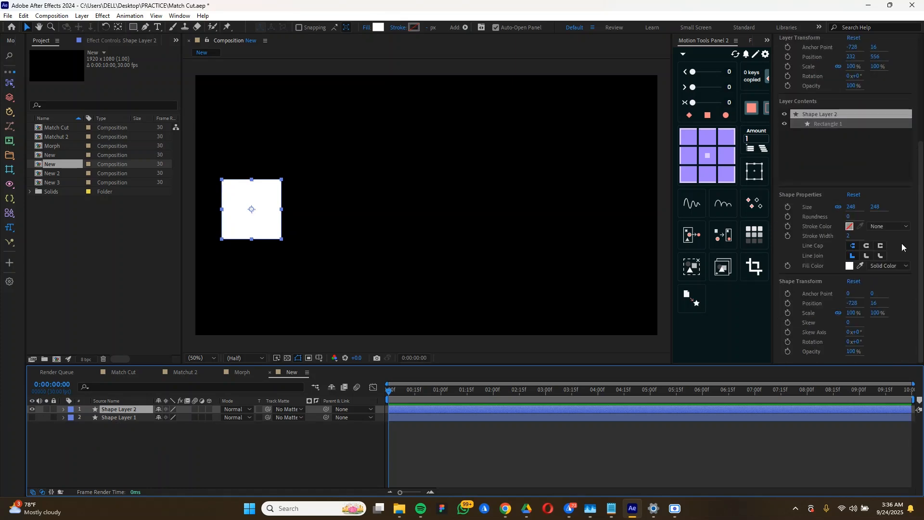
{"action": "left_click_drag", "start_coordinate": [848, 216], "coordinate": [893, 219]}
{"action": "left_click", "coordinate": [851, 217]}
{"action": "type", "text": "100"}
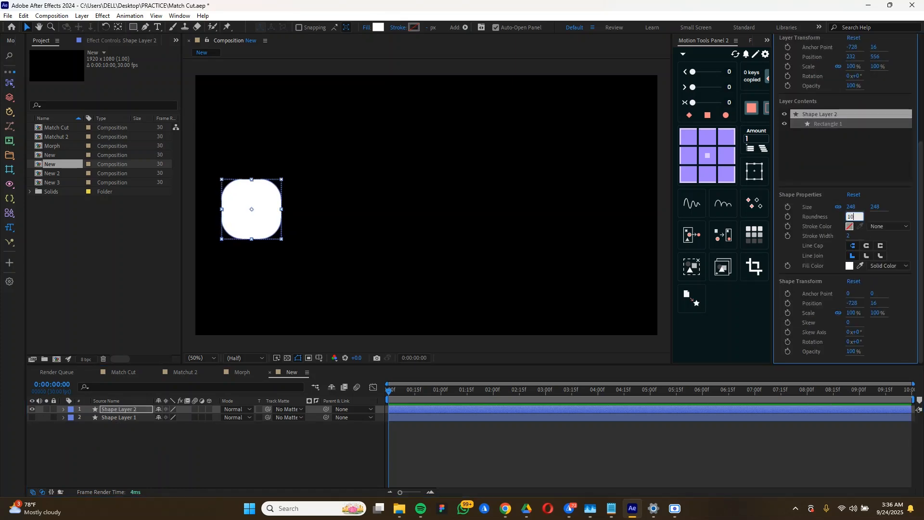
{"action": "type", "text": "0"}
{"action": "key", "text": "Return"}
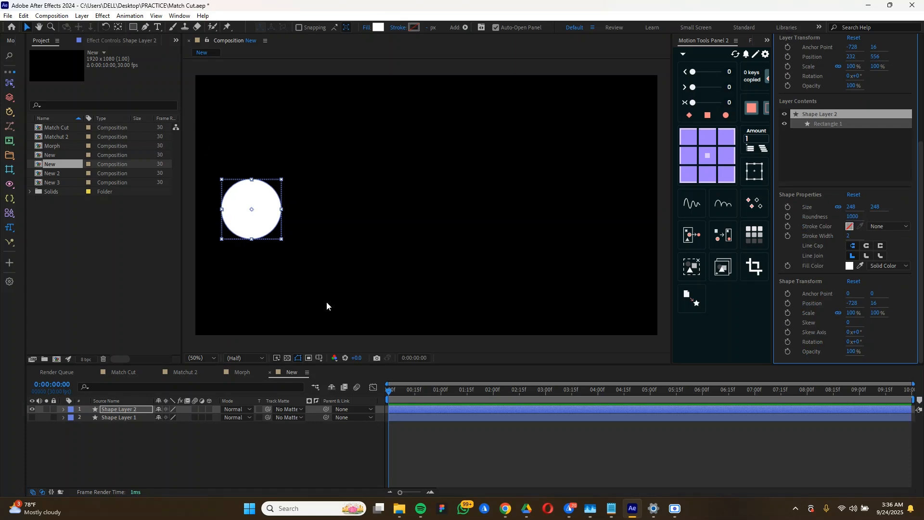
{"action": "left_click", "coordinate": [302, 449]}
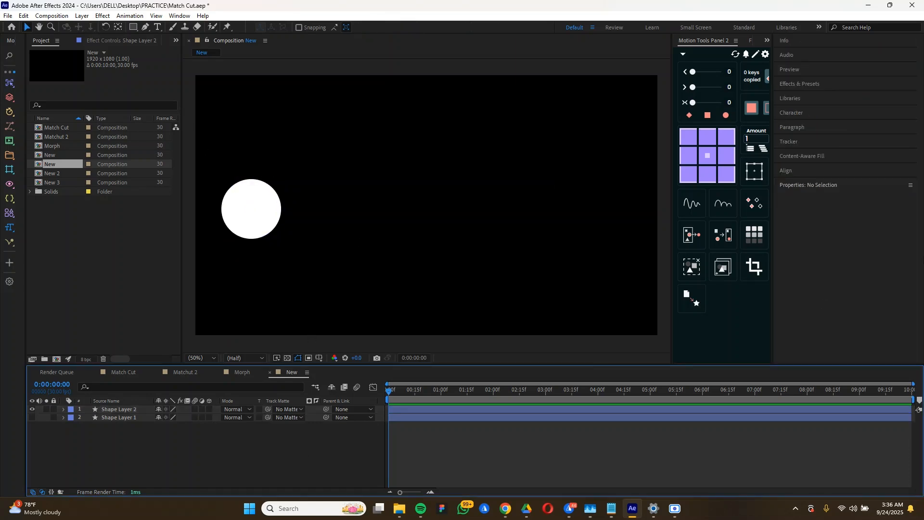
Step: Set the roundness of Shape Layer 2's rectangle path to 716, keeping it a circle, and collapse its contents
{"action": "left_click", "coordinate": [393, 408]}
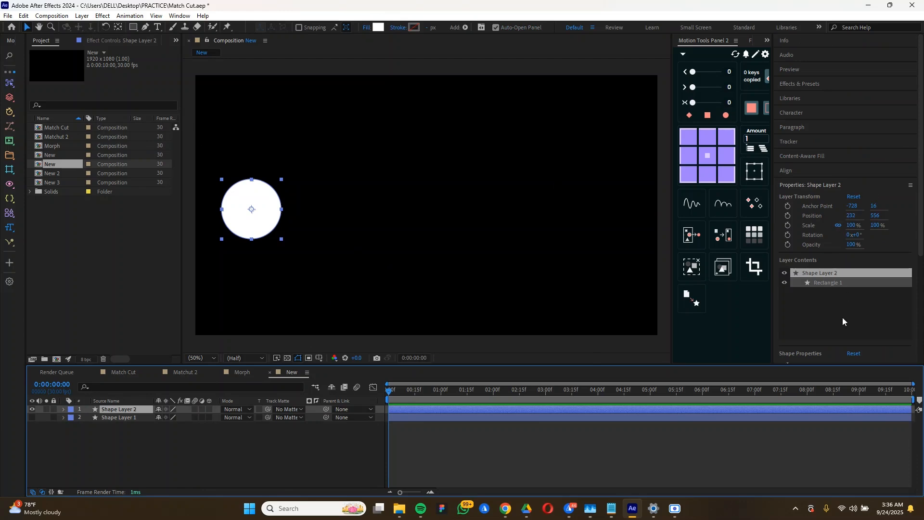
{"action": "scroll", "coordinate": [857, 161], "scroll_direction": "down", "scroll_amount": 1}
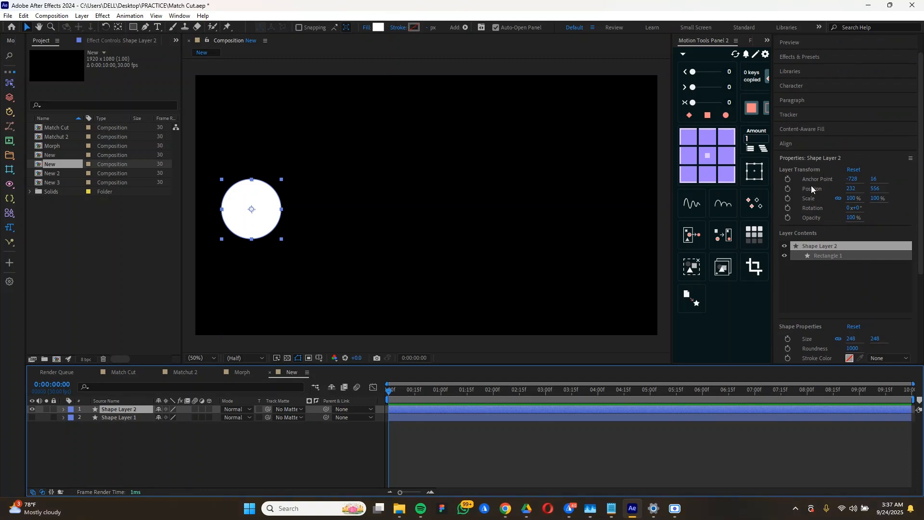
{"action": "scroll", "coordinate": [821, 195], "scroll_direction": "down", "scroll_amount": 4}
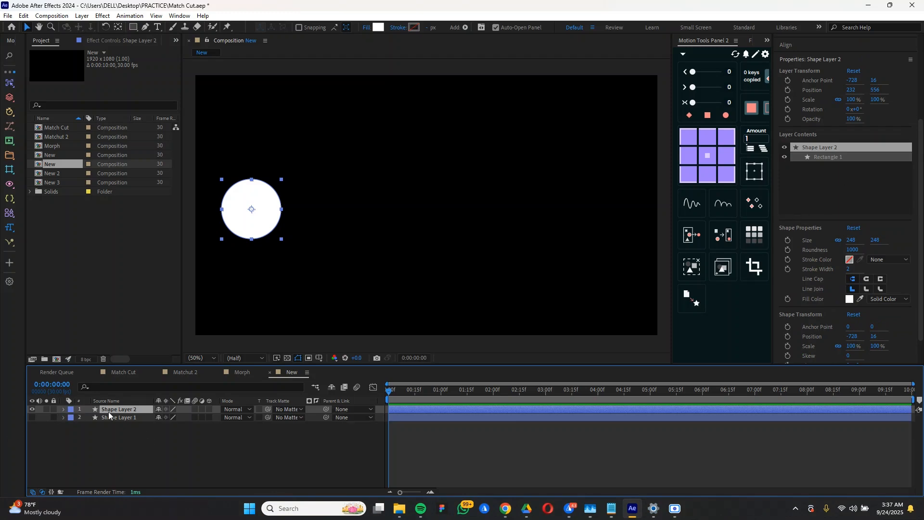
{"action": "left_click", "coordinate": [62, 409]}
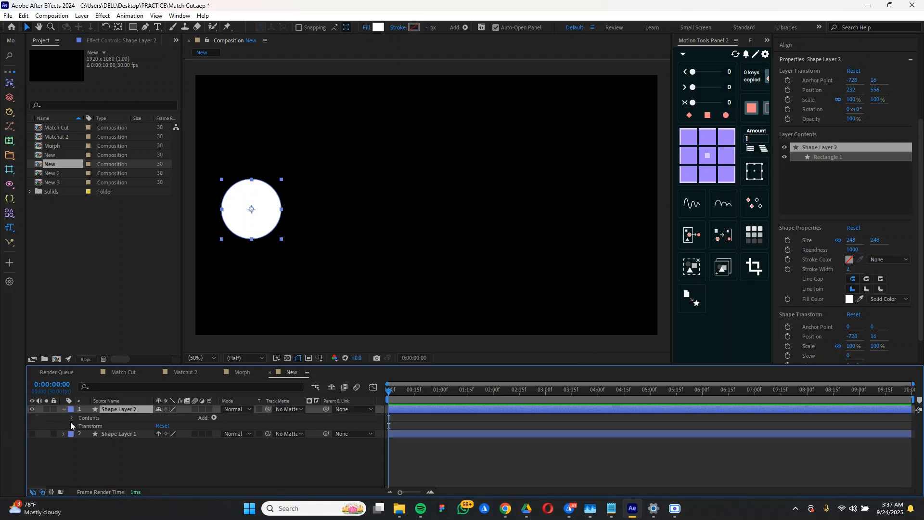
{"action": "left_click", "coordinate": [72, 418]}
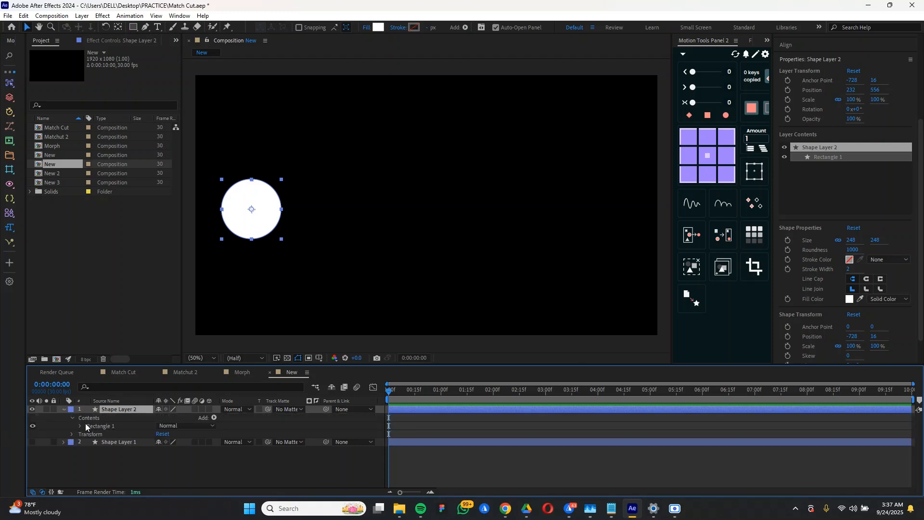
{"action": "left_click", "coordinate": [79, 425]}
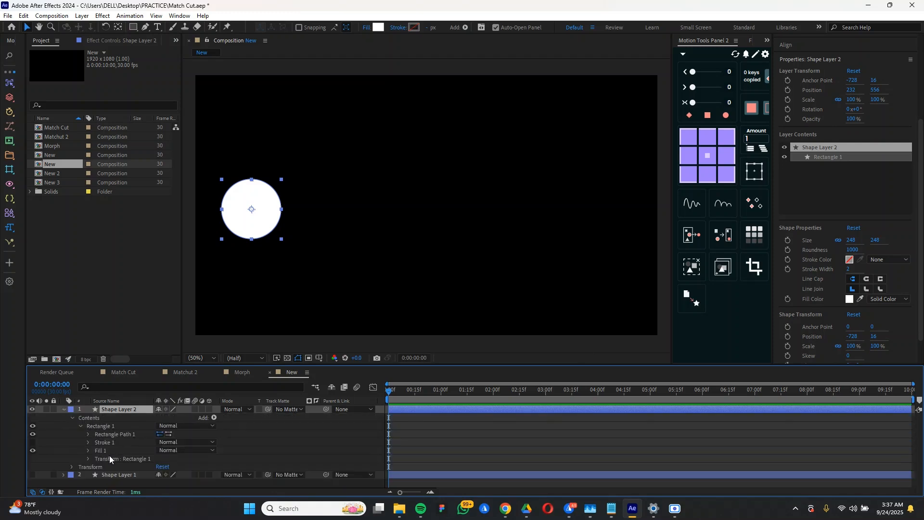
{"action": "left_click", "coordinate": [88, 436]}
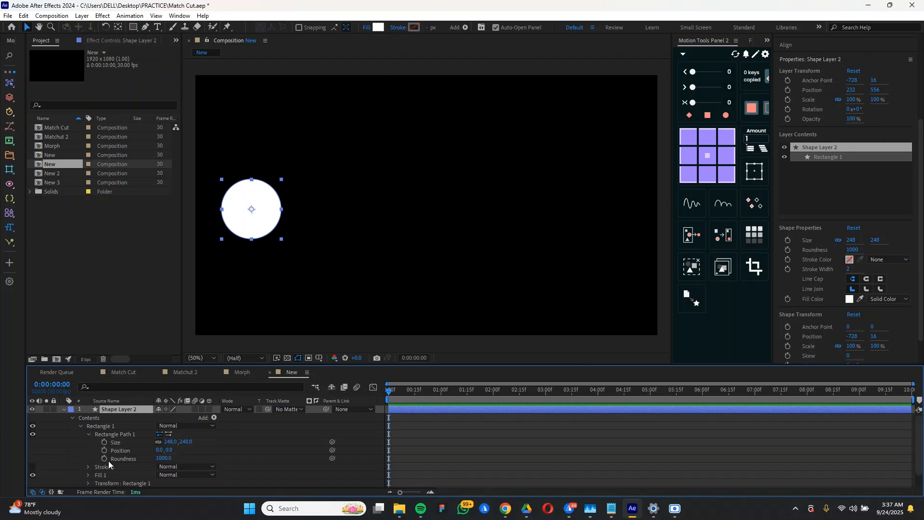
{"action": "left_click_drag", "start_coordinate": [157, 459], "coordinate": [198, 476]}
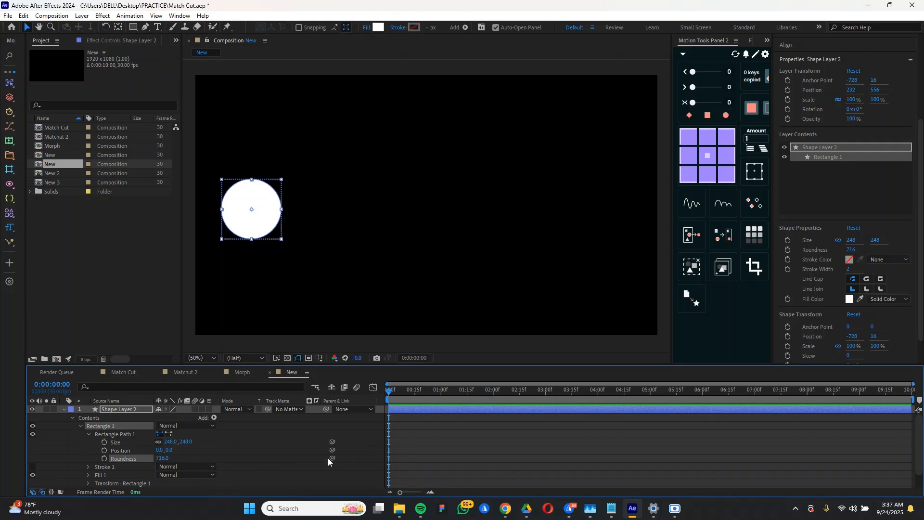
{"action": "left_click", "coordinate": [72, 418]}
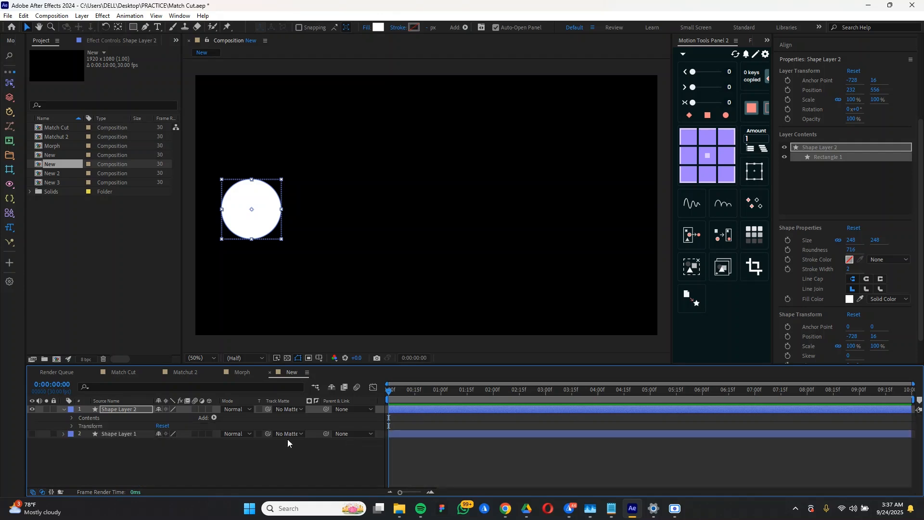
Step: Change the circle's fill colour to bright red
{"action": "left_click", "coordinate": [378, 27]}
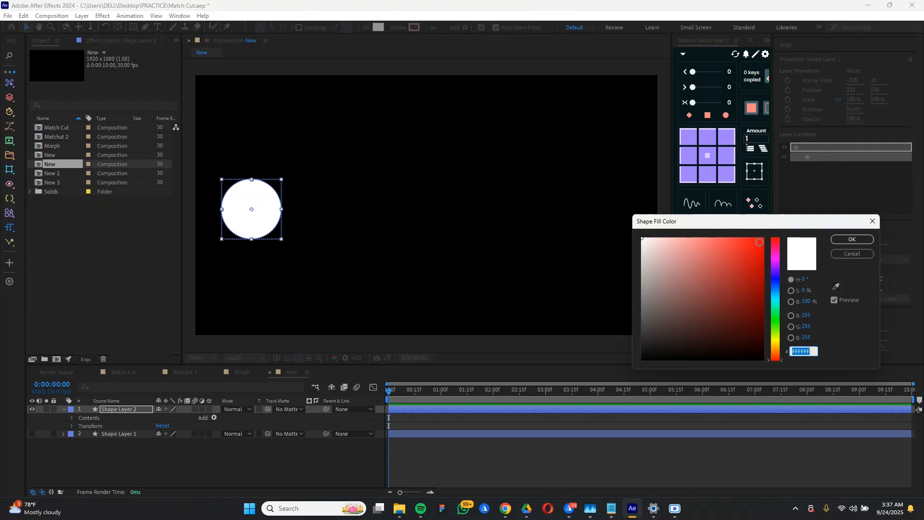
{"action": "left_click", "coordinate": [759, 241]}
{"action": "left_click", "coordinate": [851, 239]}
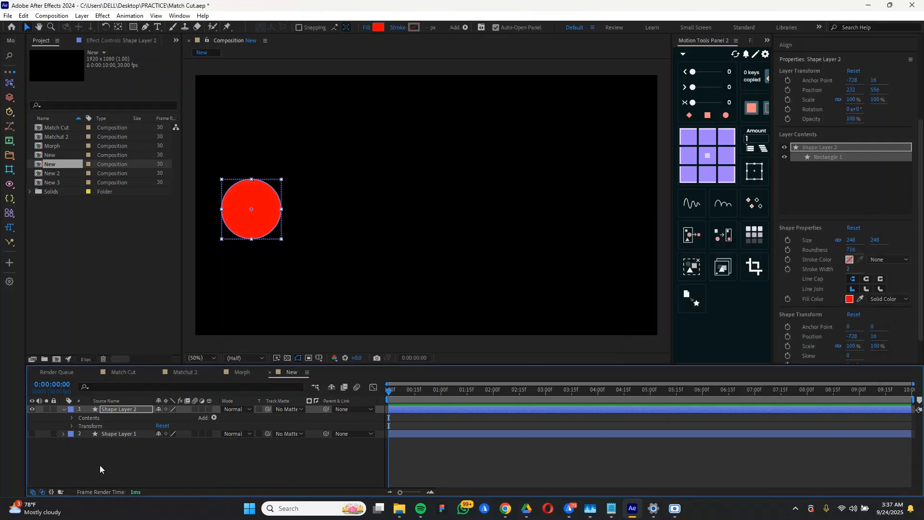
Step: Make the original square layer visible again and collapse Shape Layer 2's properties
{"action": "left_click", "coordinate": [72, 469]}
{"action": "left_click", "coordinate": [34, 432]}
{"action": "left_click", "coordinate": [108, 434]}
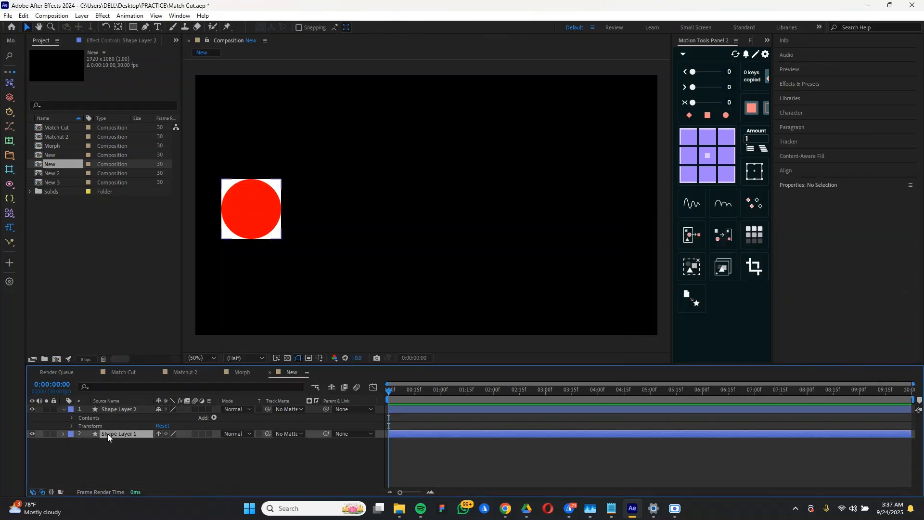
{"action": "left_click", "coordinate": [117, 408]}
{"action": "left_click", "coordinate": [82, 426]}
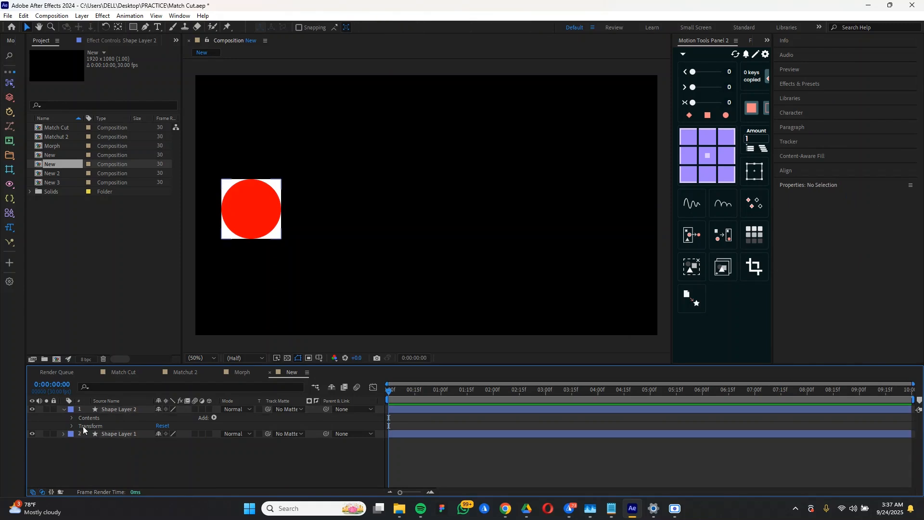
{"action": "left_click", "coordinate": [65, 409]}
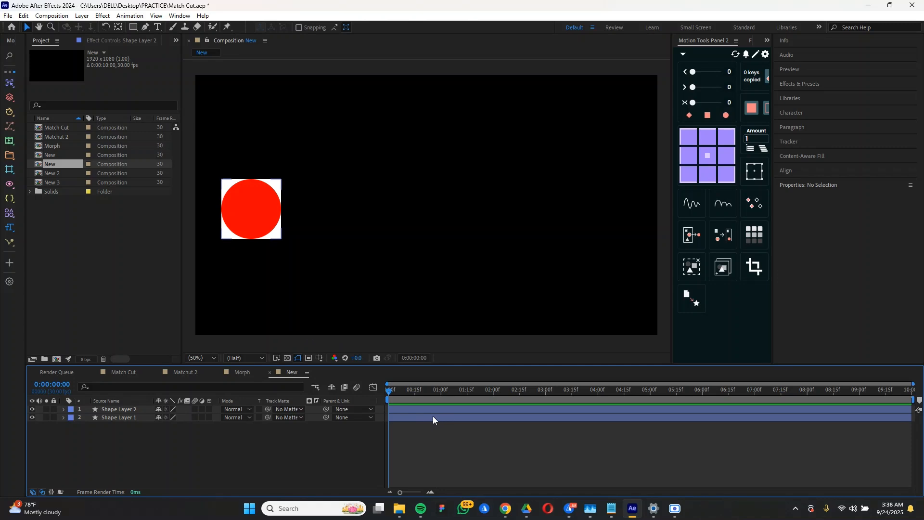
Step: Move the playhead to 0:00:02:02 and shorten the work area to end at about 5 seconds
{"action": "left_click_drag", "start_coordinate": [392, 392], "coordinate": [497, 412]}
{"action": "left_click_drag", "start_coordinate": [917, 399], "coordinate": [662, 409]}
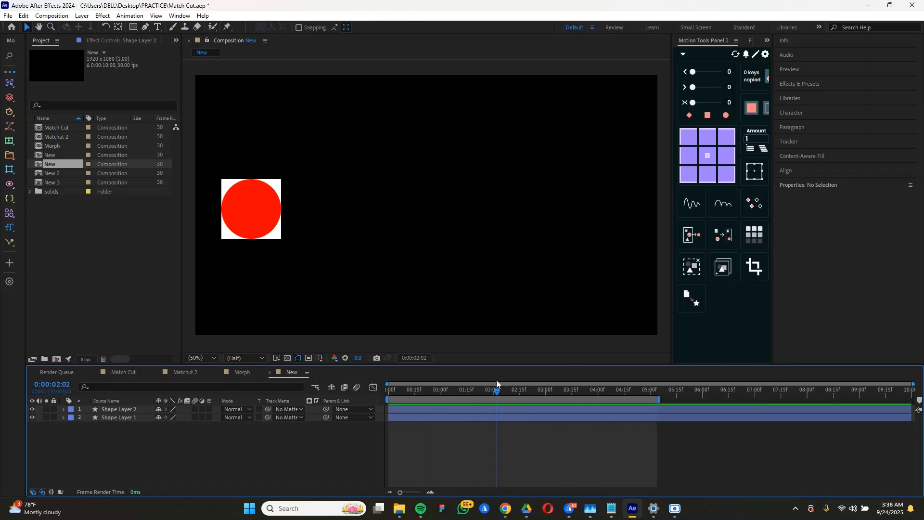
Step: End the work area at 0:00:01:29 and return the playhead to 0:00:00:00
{"action": "left_click_drag", "start_coordinate": [494, 390], "coordinate": [492, 388]}
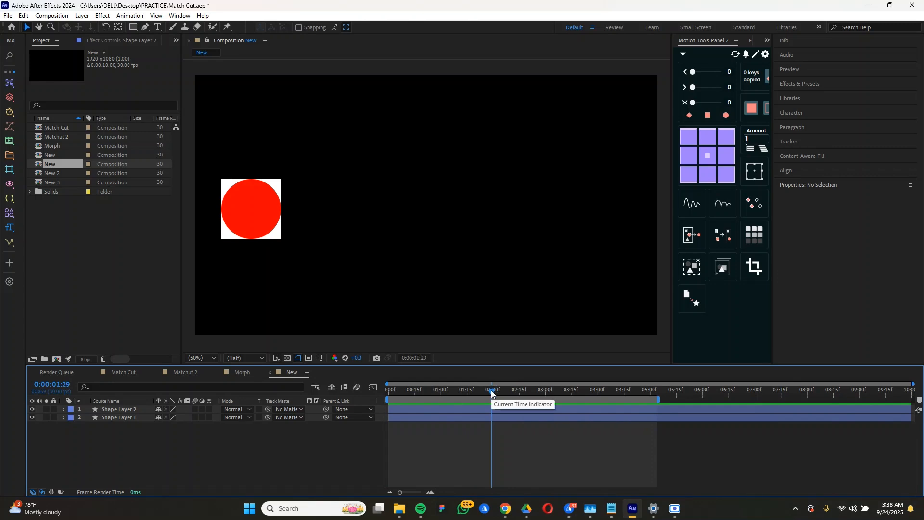
{"action": "key", "text": "n"}
{"action": "scroll", "coordinate": [420, 473], "scroll_direction": "up", "scroll_amount": 2}
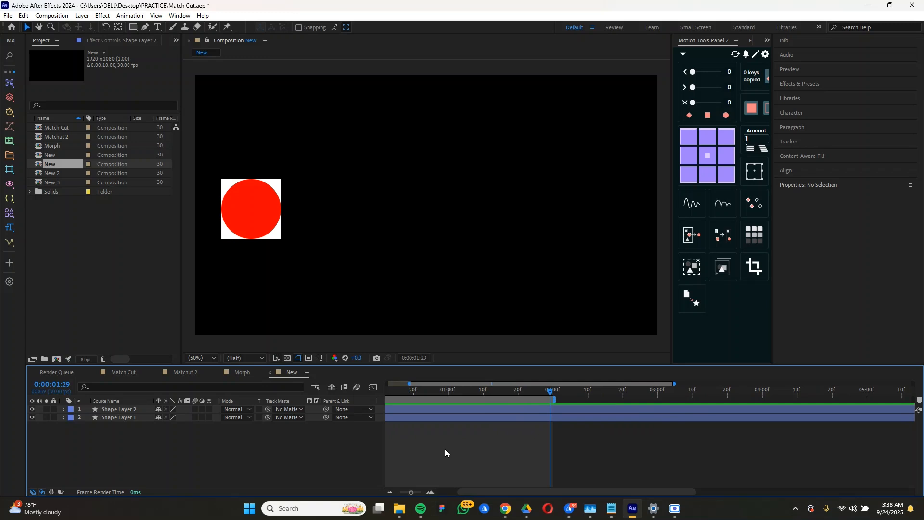
{"action": "scroll", "coordinate": [445, 452], "scroll_direction": "up", "scroll_amount": 2}
{"action": "left_click_drag", "start_coordinate": [443, 459], "coordinate": [680, 460]}
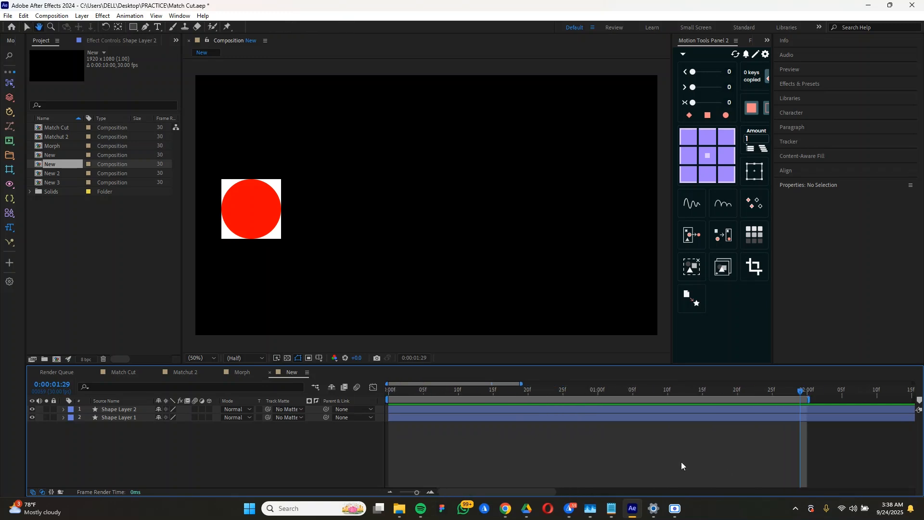
{"action": "left_click_drag", "start_coordinate": [608, 395], "coordinate": [383, 426]}
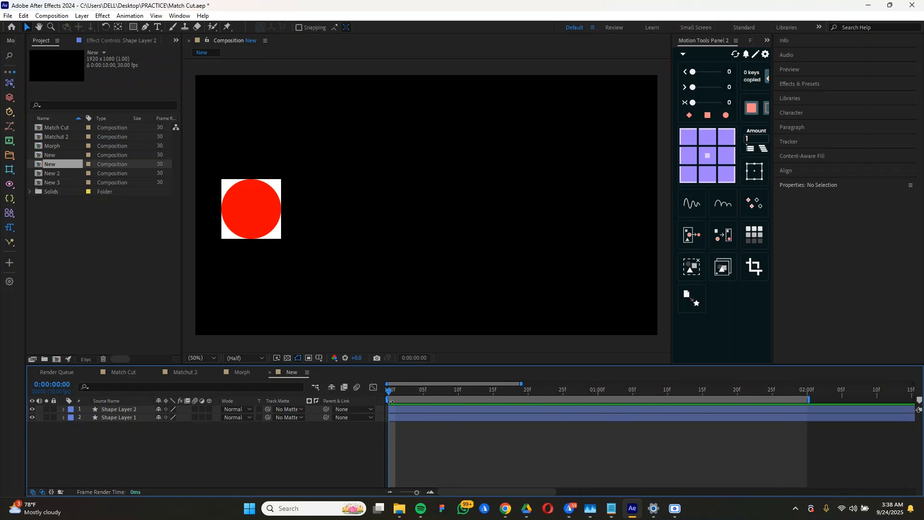
Step: Add a new null object to the composition
{"action": "left_click", "coordinate": [406, 418]}
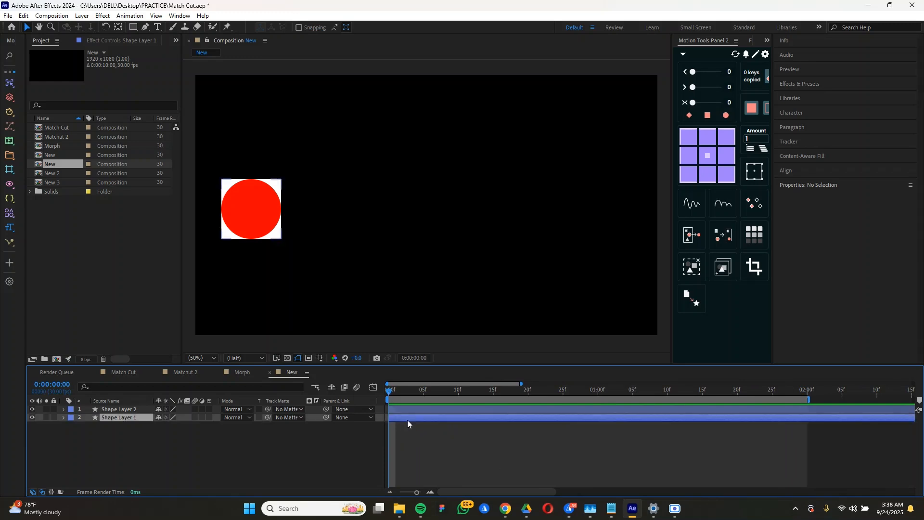
{"action": "right_click", "coordinate": [325, 440]}
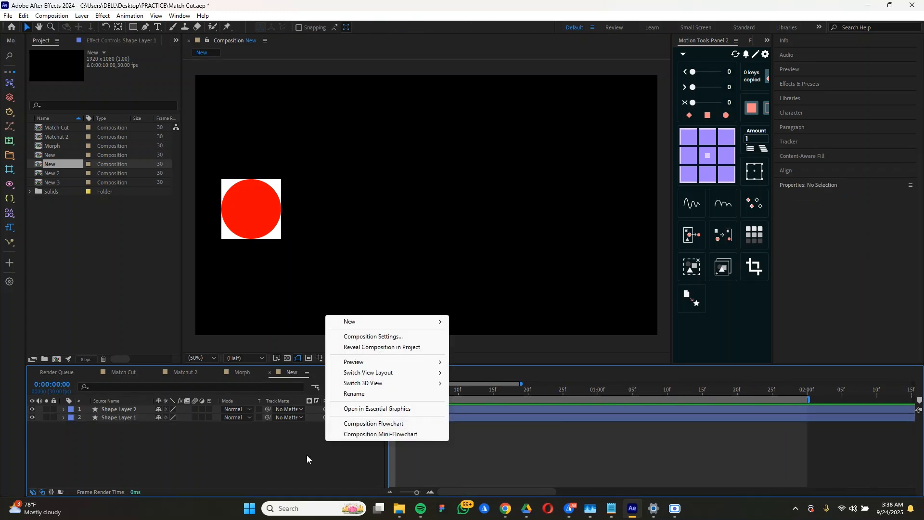
{"action": "mouse_move", "coordinate": [394, 326]}
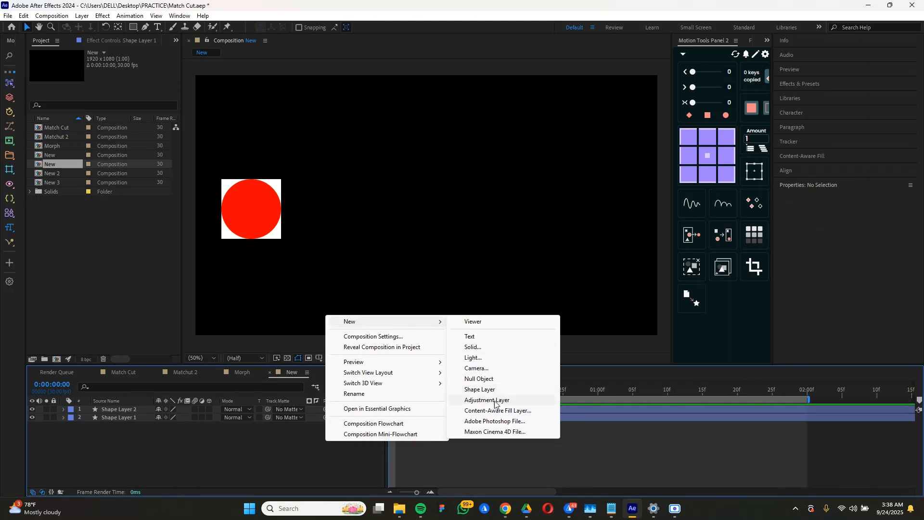
{"action": "left_click", "coordinate": [481, 379]}
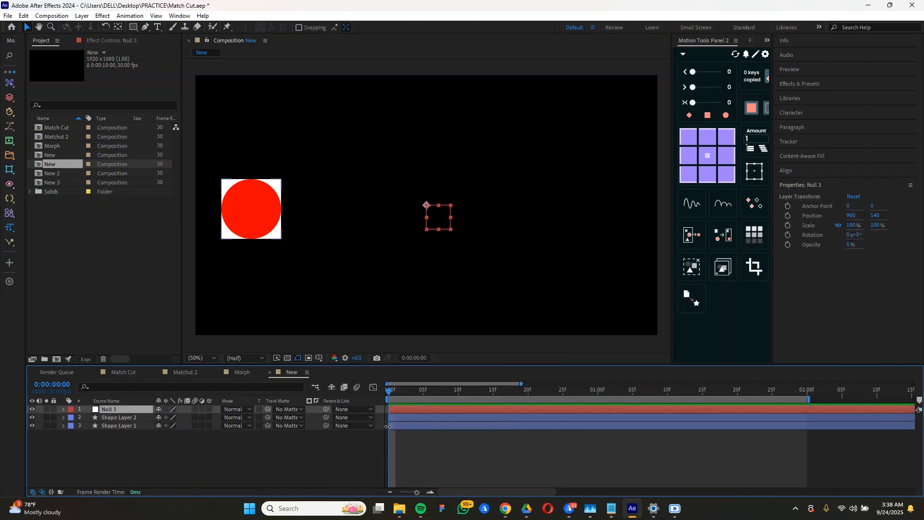
Step: Parent both Shape Layer 1 and Shape Layer 2 to the null object
{"action": "left_click_drag", "start_coordinate": [402, 434], "coordinate": [393, 421]}
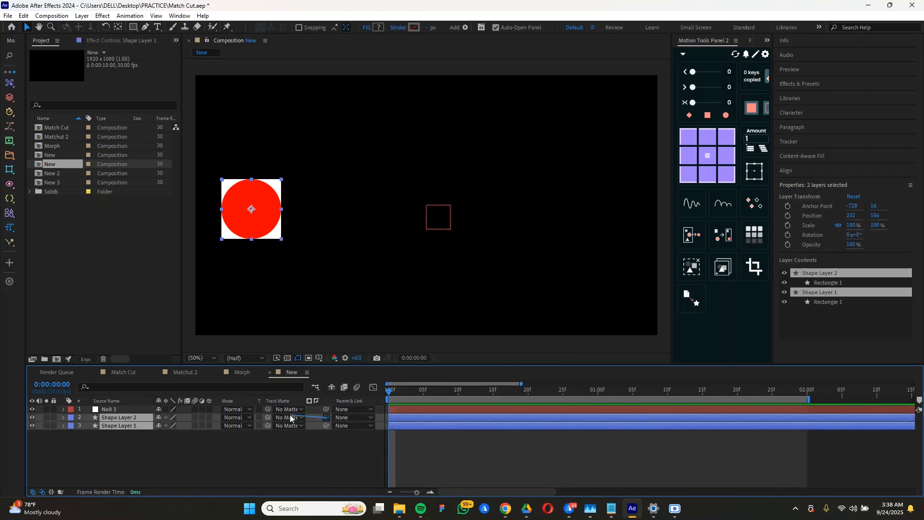
{"action": "left_click_drag", "start_coordinate": [247, 417], "coordinate": [463, 408]}
{"action": "left_click", "coordinate": [431, 455]}
Step: Test the parenting by moving the null horizontally to position 1324, 540, and undo the move
{"action": "left_click", "coordinate": [399, 408]}
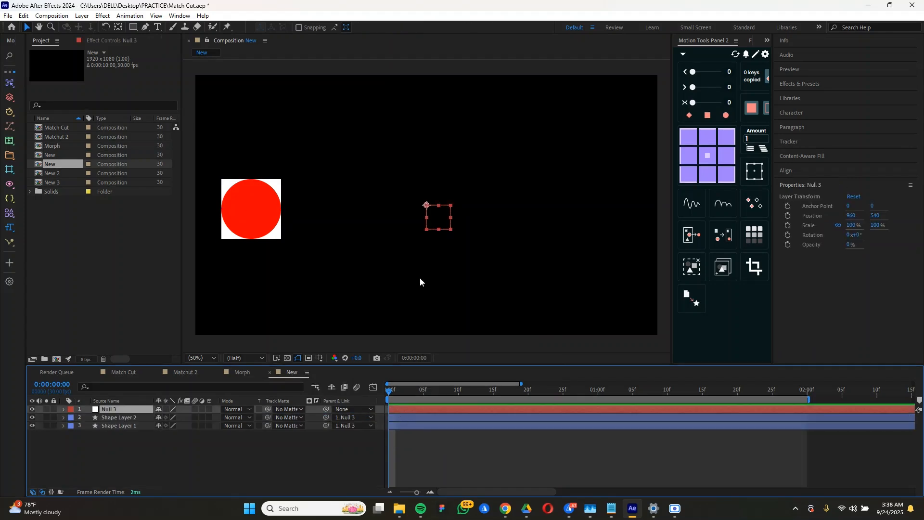
{"action": "left_click", "coordinate": [529, 202]}
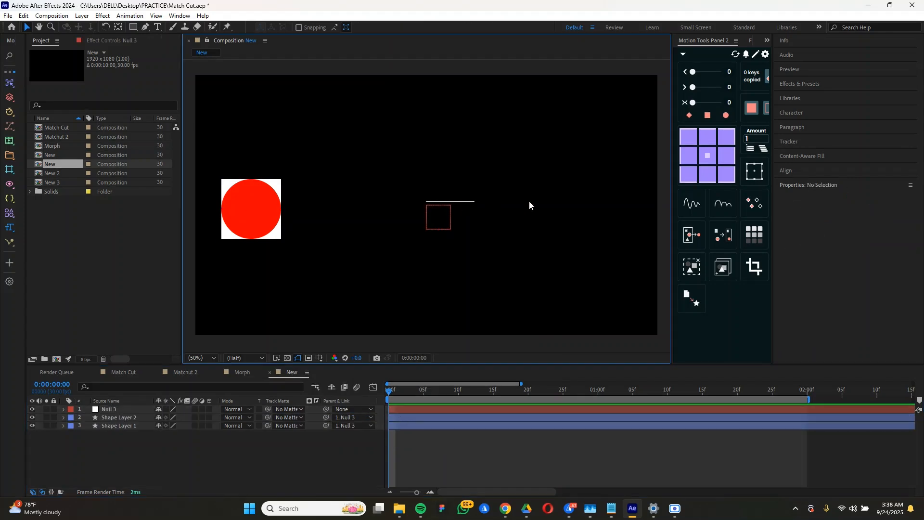
{"action": "left_click", "coordinate": [433, 217]}
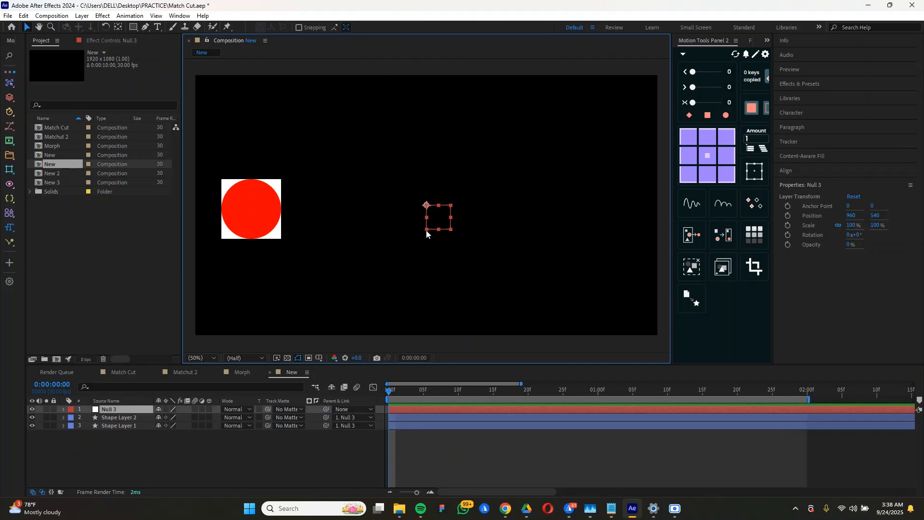
{"action": "left_click_drag", "start_coordinate": [431, 207], "coordinate": [513, 220]}
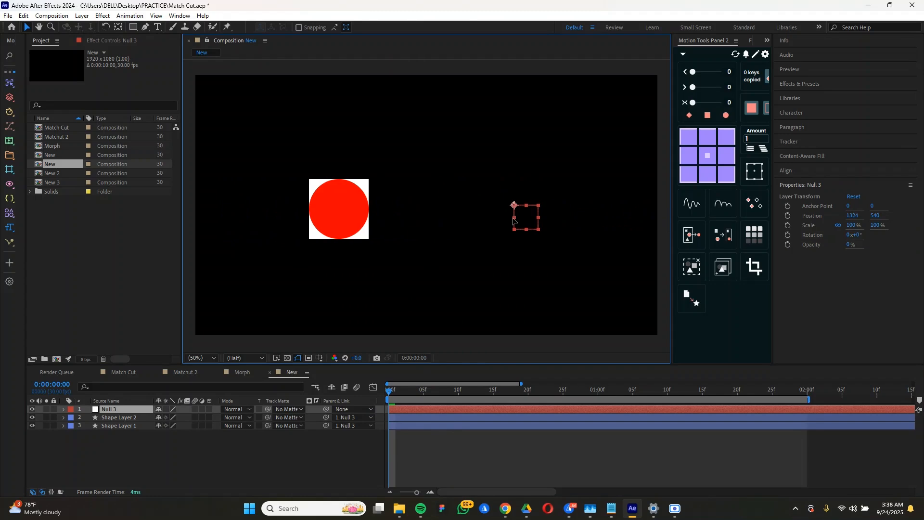
{"action": "key", "text": "ctrl+z"}
{"action": "left_click", "coordinate": [496, 484]}
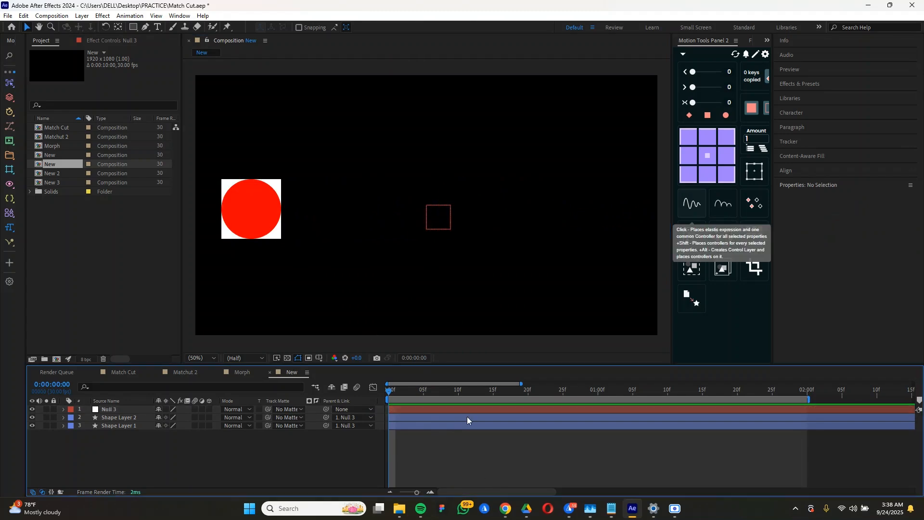
Step: Move the null's anchor point to about the centre of the square and circle, at -730, 22
{"action": "left_click", "coordinate": [428, 220]}
{"action": "left_click_drag", "start_coordinate": [426, 205], "coordinate": [250, 210]}
{"action": "left_click", "coordinate": [424, 430]}
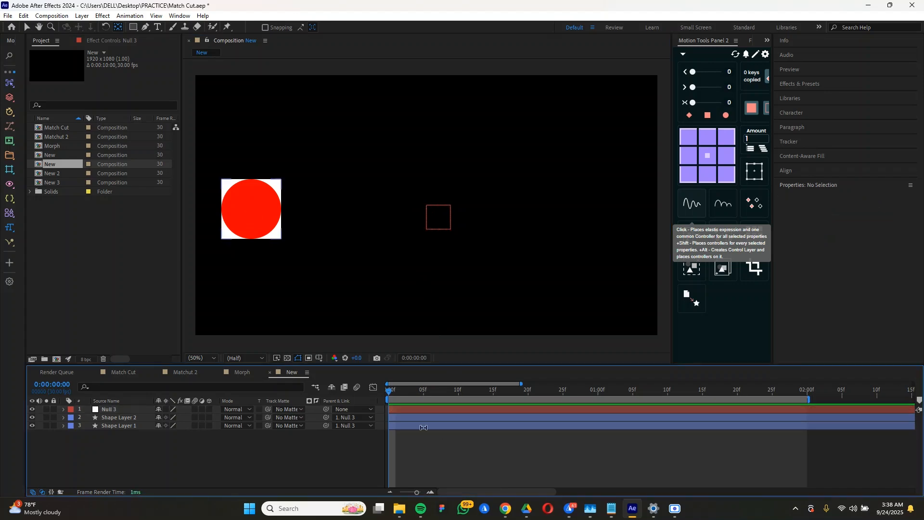
Step: Reveal the null's Position property and add a keyframe for it at 0:00:00:00
{"action": "left_click", "coordinate": [419, 412]}
{"action": "key", "text": "v"}
{"action": "key", "text": "p"}
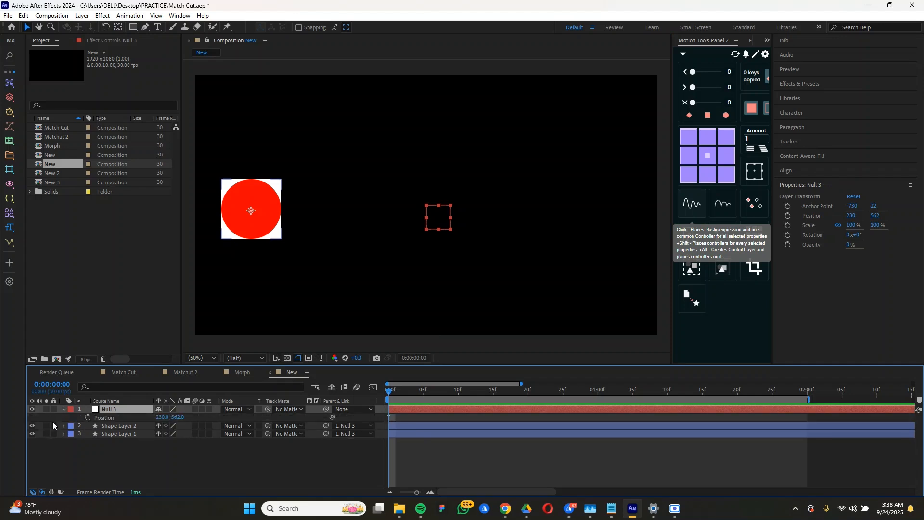
{"action": "left_click", "coordinate": [87, 417]}
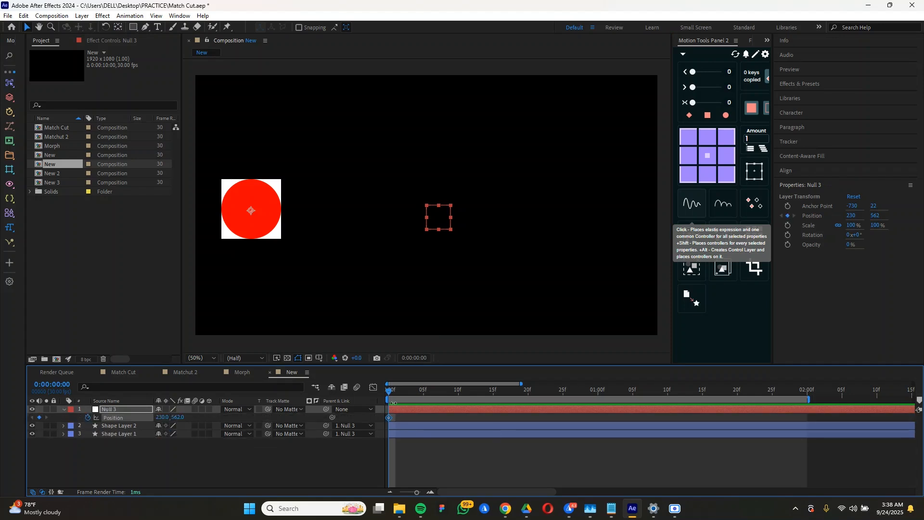
Step: At 0:00:01:00, end the work area and move the null across the frame to position 1598, 562
{"action": "left_click_drag", "start_coordinate": [392, 397], "coordinate": [601, 420]}
{"action": "key", "text": "n"}
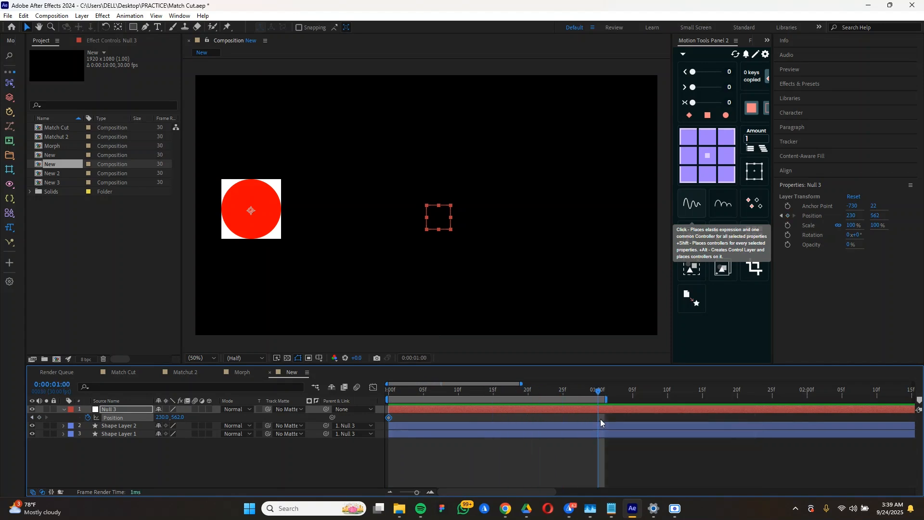
{"action": "left_click", "coordinate": [264, 212]}
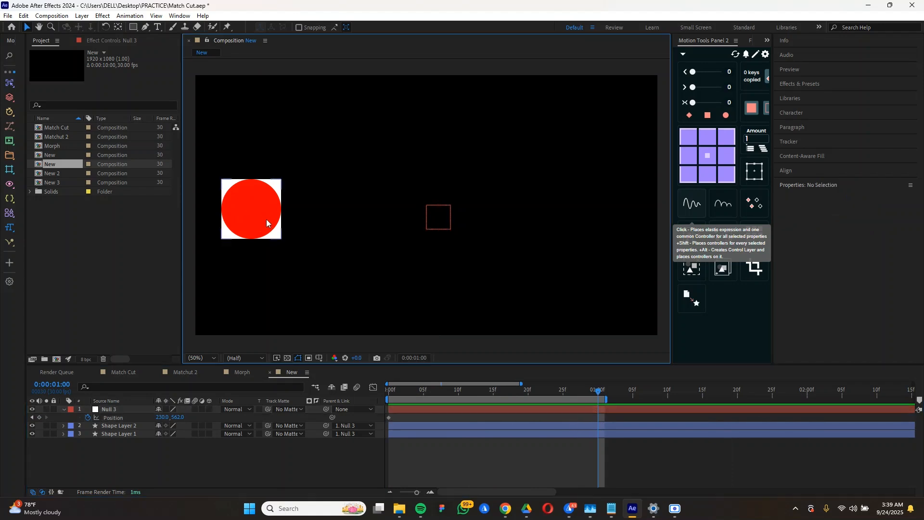
{"action": "left_click", "coordinate": [448, 408]}
{"action": "left_click_drag", "start_coordinate": [249, 213], "coordinate": [578, 215]}
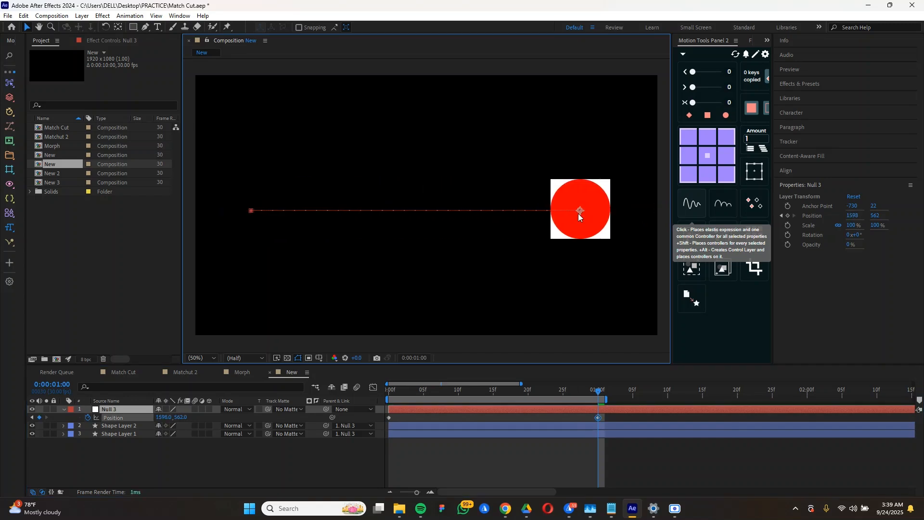
Step: Preview the shapes' horizontal movement and return the playhead to 0:00:00:00
{"action": "left_click", "coordinate": [500, 448]}
{"action": "key", "text": "space"}
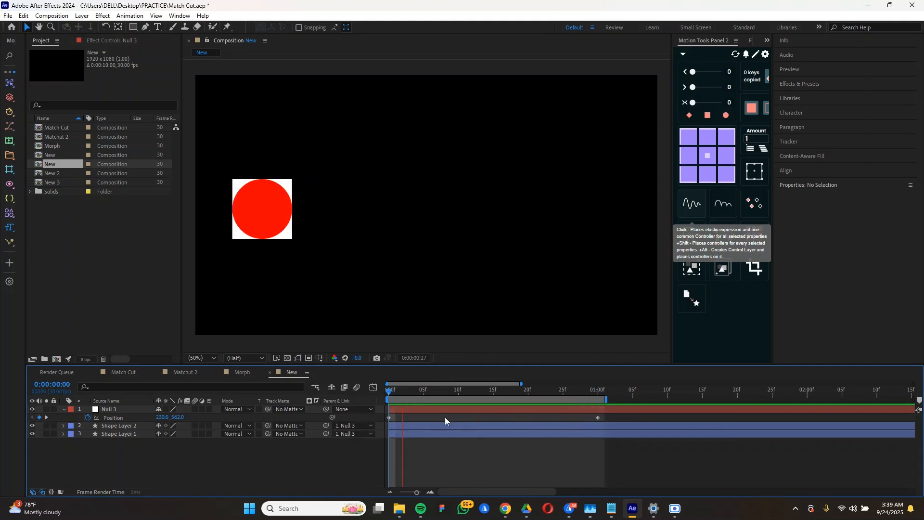
{"action": "left_click_drag", "start_coordinate": [392, 392], "coordinate": [374, 425]}
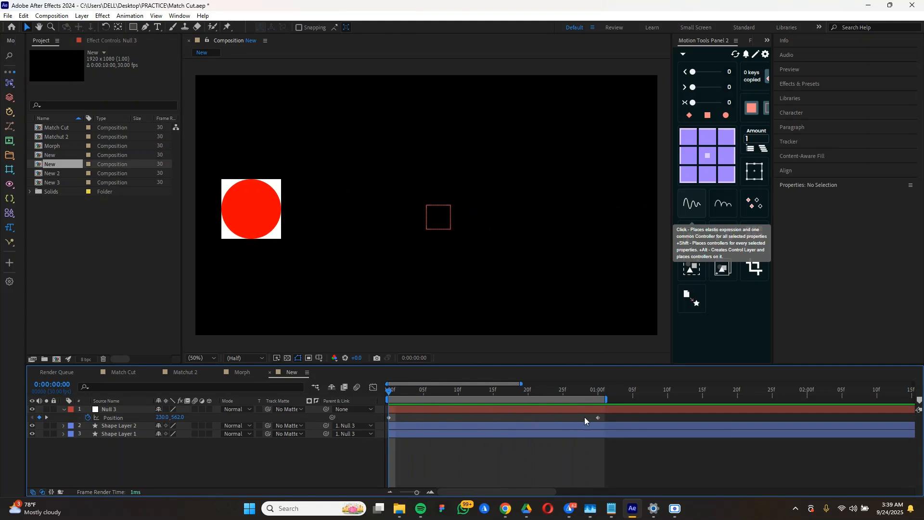
Step: Apply Easy Ease to both of the null's position keyframes and shape their speed graph into a sharp peak midway
{"action": "left_click_drag", "start_coordinate": [613, 420], "coordinate": [363, 432]}
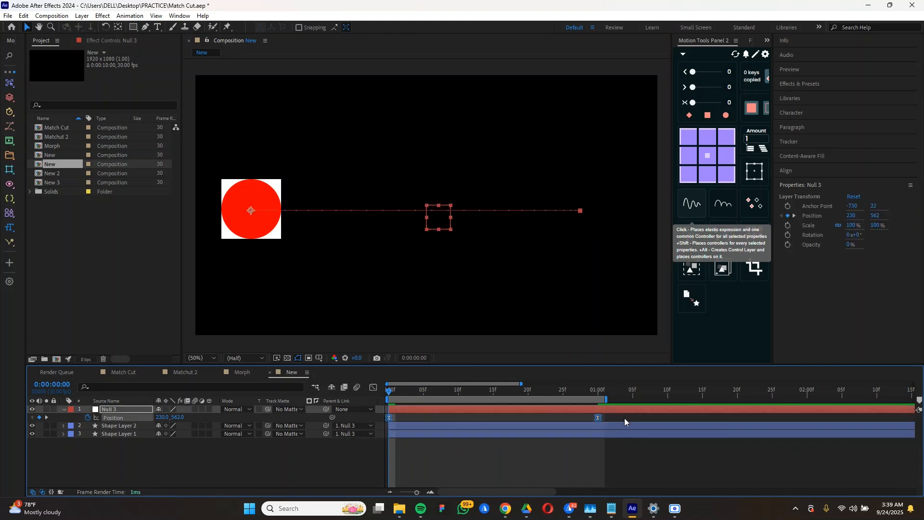
{"action": "left_click", "coordinate": [372, 389]}
{"action": "left_click_drag", "start_coordinate": [630, 451], "coordinate": [337, 484]}
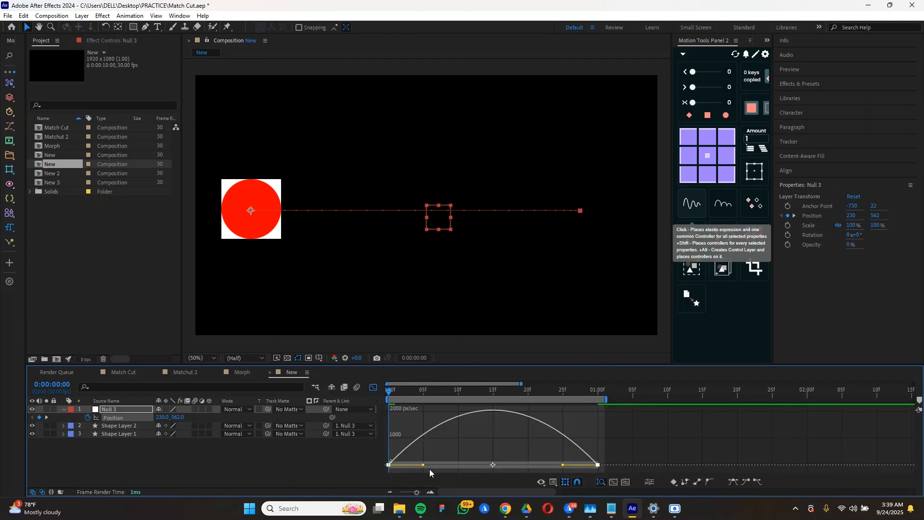
{"action": "left_click_drag", "start_coordinate": [424, 465], "coordinate": [482, 467]}
Step: Trim the start of Shape Layer 2 to 0:00:00:15, at the peak of the null's speed graph
{"action": "left_click_drag", "start_coordinate": [392, 393], "coordinate": [492, 411]}
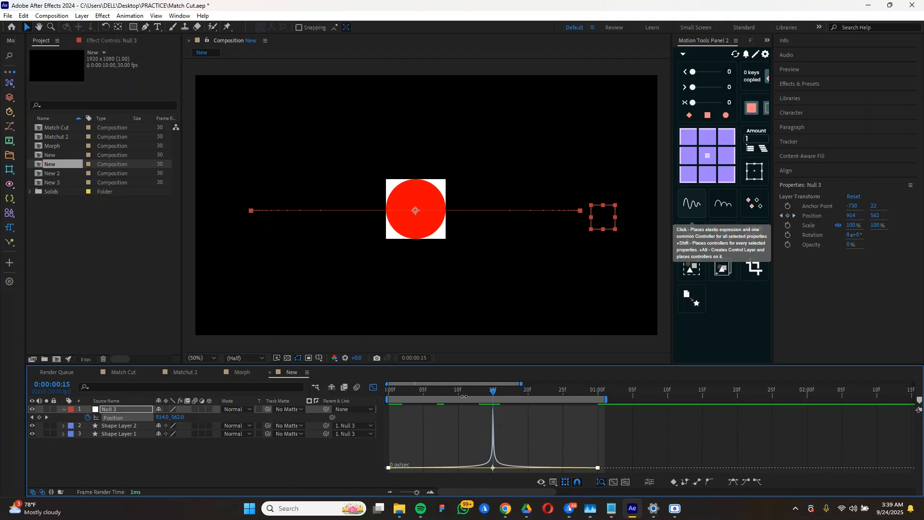
{"action": "left_click", "coordinate": [373, 388]}
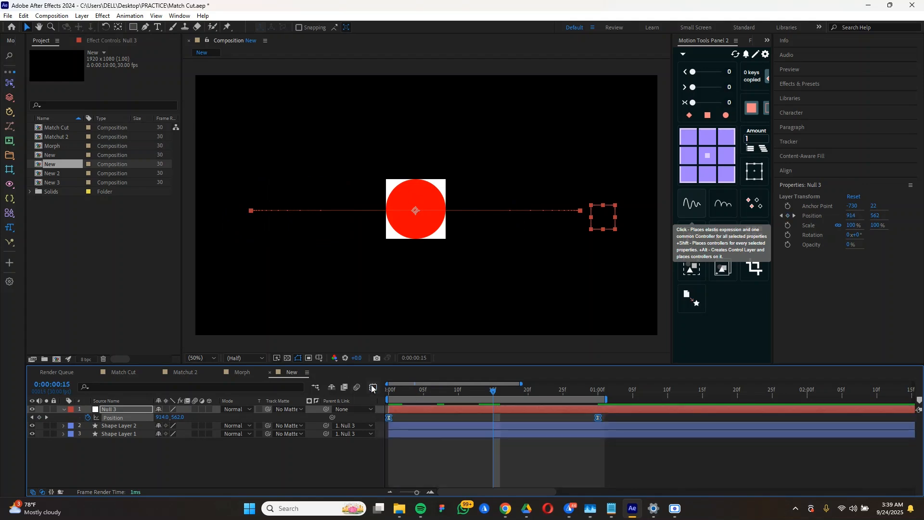
{"action": "left_click", "coordinate": [448, 452]}
{"action": "left_click_drag", "start_coordinate": [390, 426], "coordinate": [492, 427]}
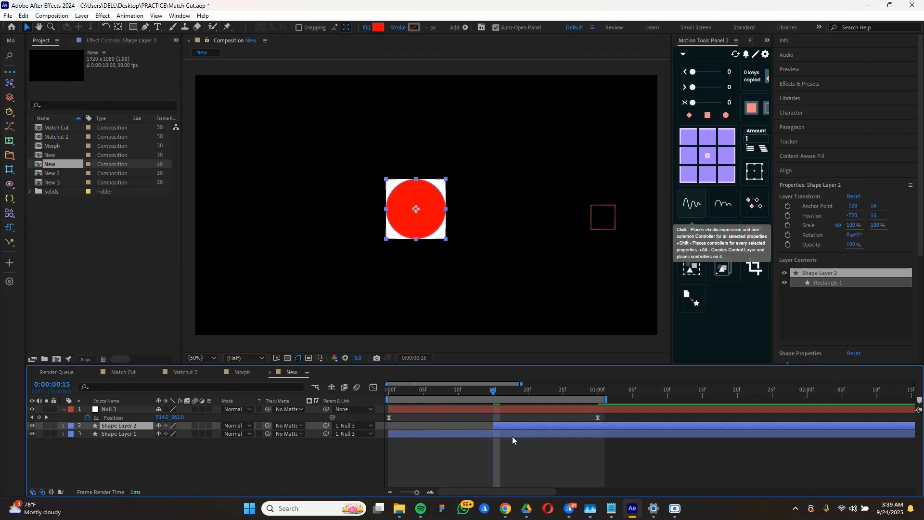
Step: Split Shape Layer 1 at 0:00:00:15 and delete the part after the cut
{"action": "left_click", "coordinate": [512, 435]}
{"action": "key", "text": "ctrl+shift+d"}
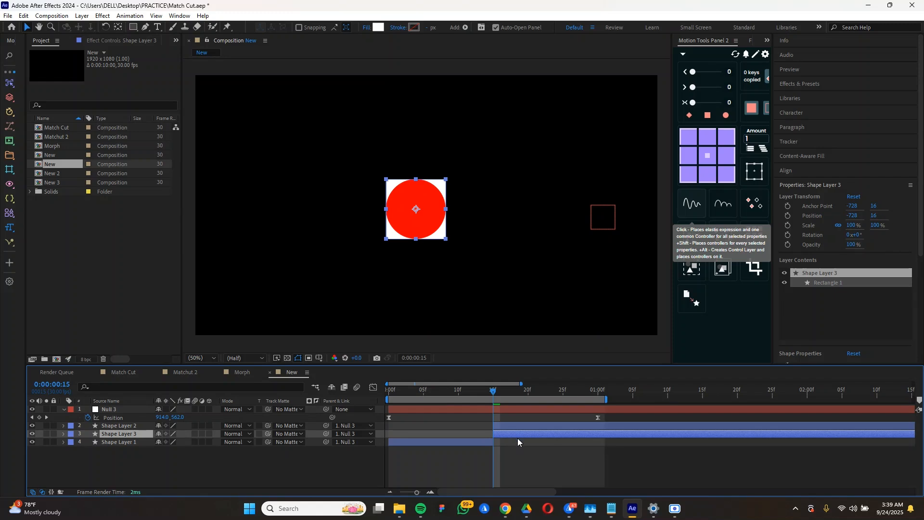
{"action": "key", "text": "Delete"}
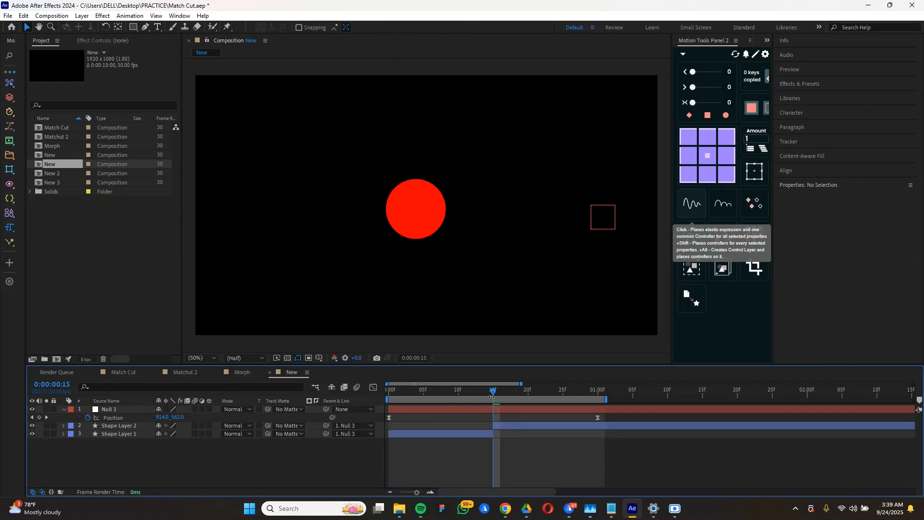
Step: Return the playhead to 0:00:00:00 and rename Shape Layer 1 to Square
{"action": "left_click_drag", "start_coordinate": [492, 392], "coordinate": [328, 439]}
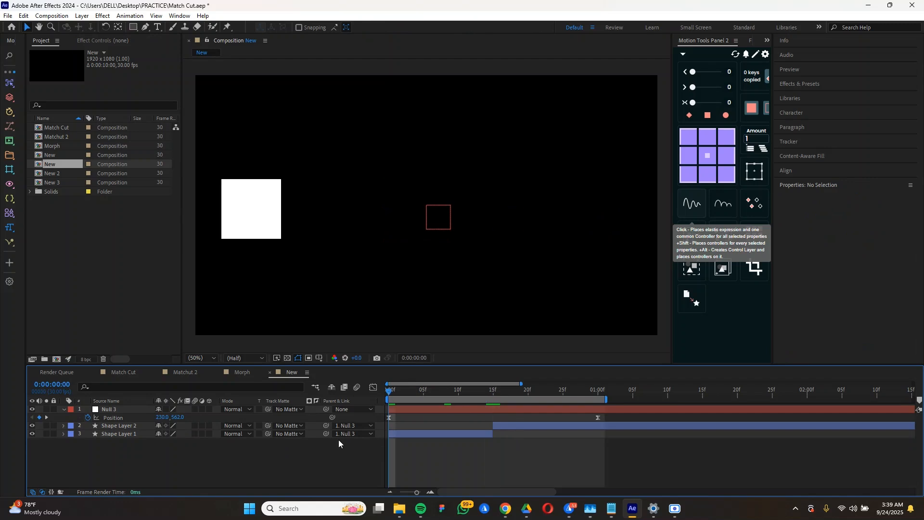
{"action": "left_click", "coordinate": [417, 434]}
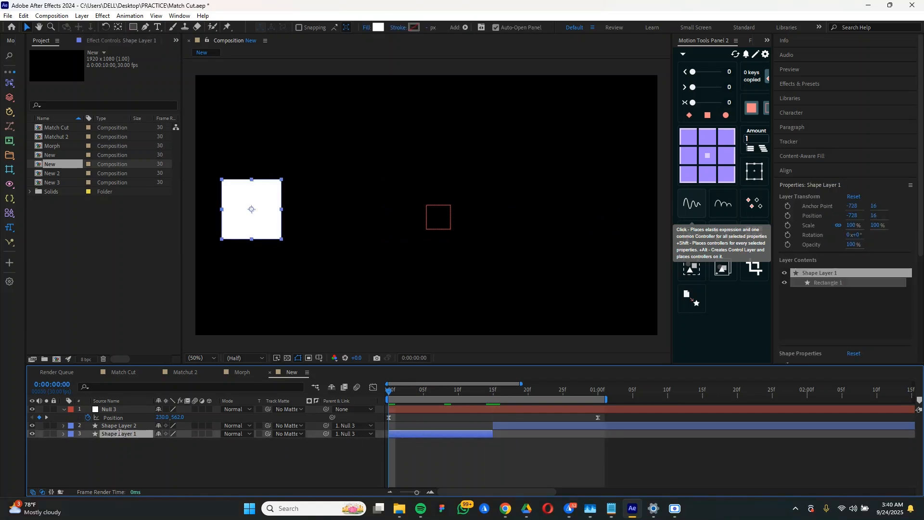
{"action": "key", "text": "Return"}
{"action": "type", "text": "Square"}
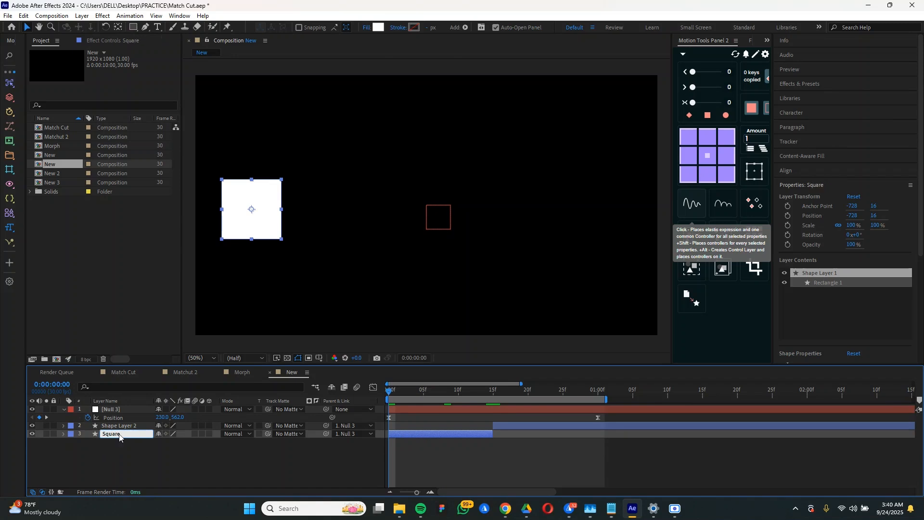
{"action": "key", "text": "Return"}
Step: Rename Shape Layer 2 to Circle and preview the match cut animation
{"action": "left_click", "coordinate": [121, 425]}
{"action": "key", "text": "Return"}
{"action": "type", "text": "Circ"}
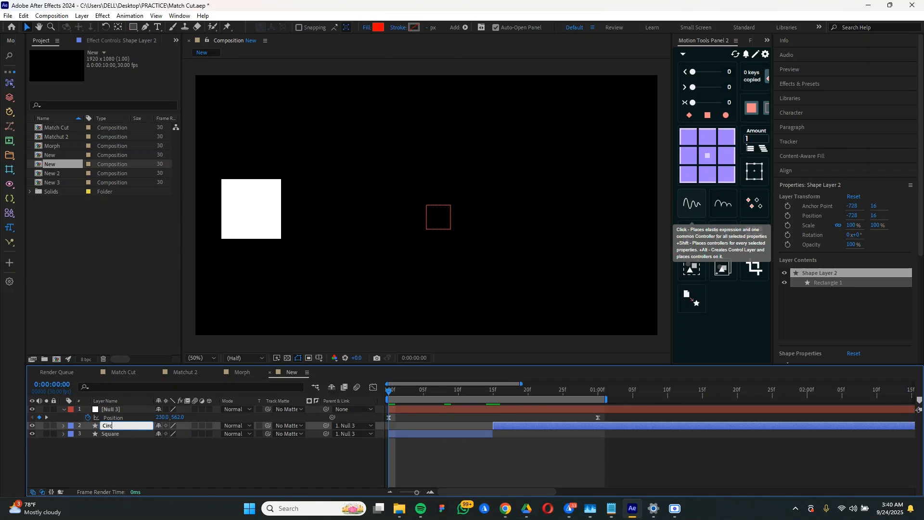
{"action": "type", "text": "le"}
{"action": "key", "text": "Return"}
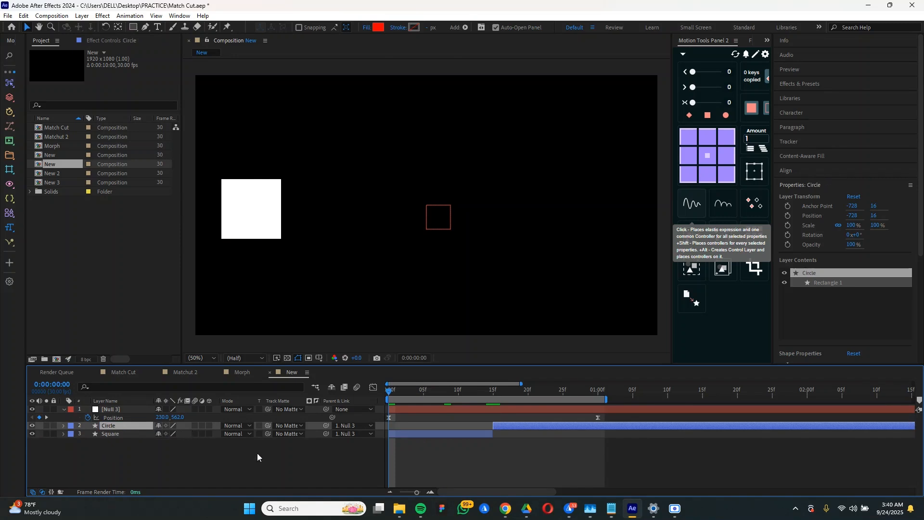
{"action": "key", "text": "space"}
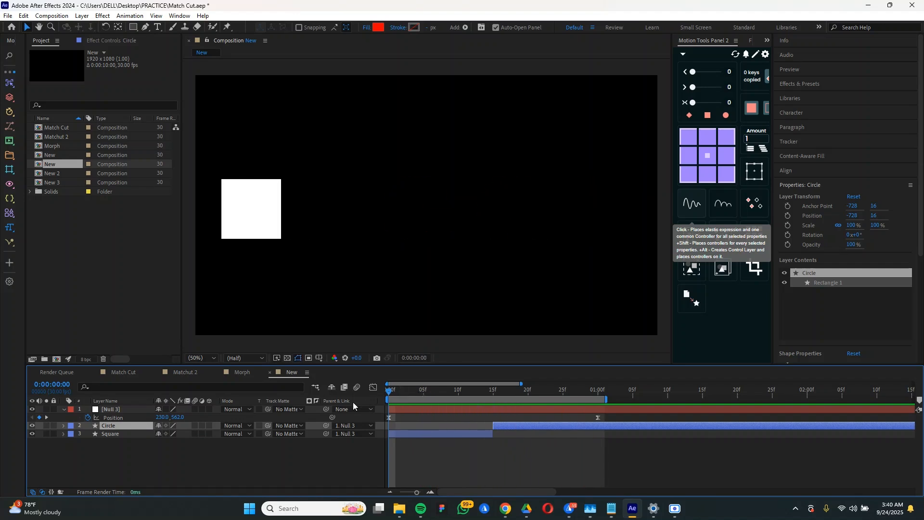
Step: Play the square-to-circle match cut again and scrub on to 0:00:00:23
{"action": "key", "text": "space"}
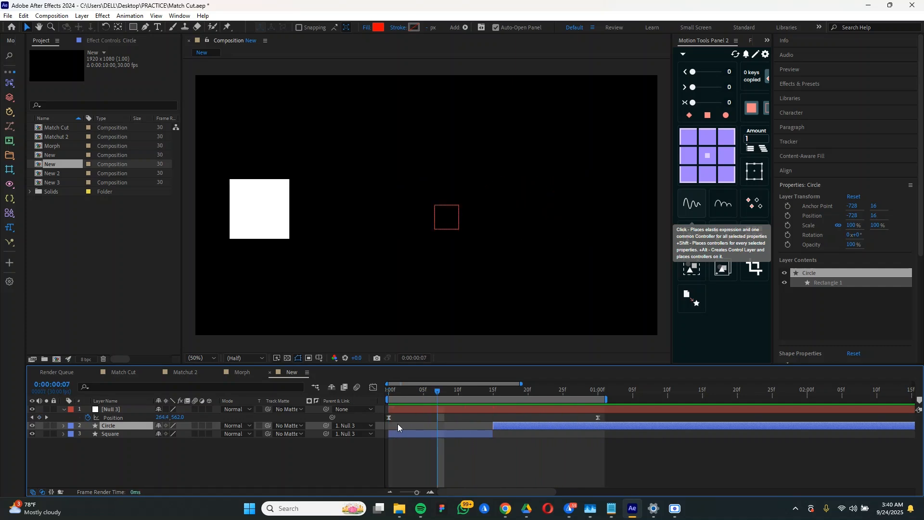
{"action": "left_click", "coordinate": [492, 455]}
{"action": "left_click_drag", "start_coordinate": [447, 391], "coordinate": [550, 413]}
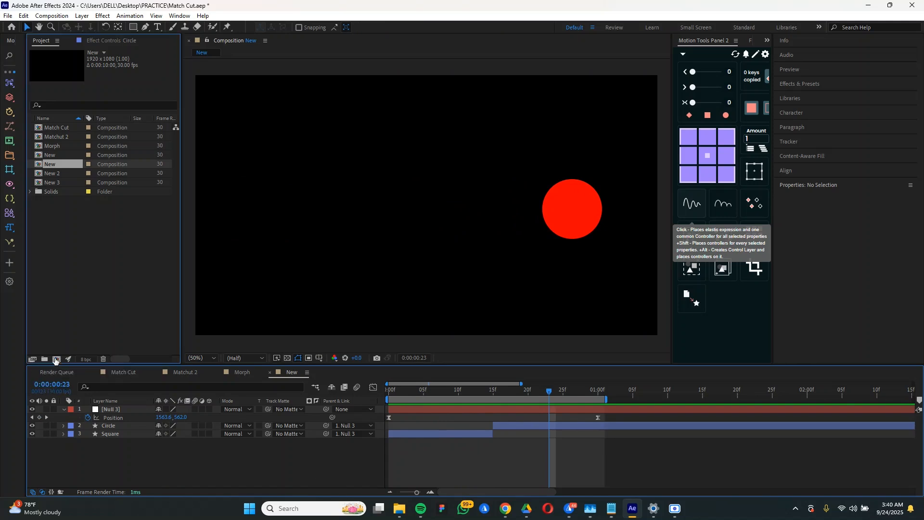
Step: Create a 1920x1080, 30 fps composition named New2 with a 10-second duration
{"action": "left_click", "coordinate": [56, 359]}
{"action": "key", "text": "ctrl+k"}
{"action": "left_click", "coordinate": [423, 262]}
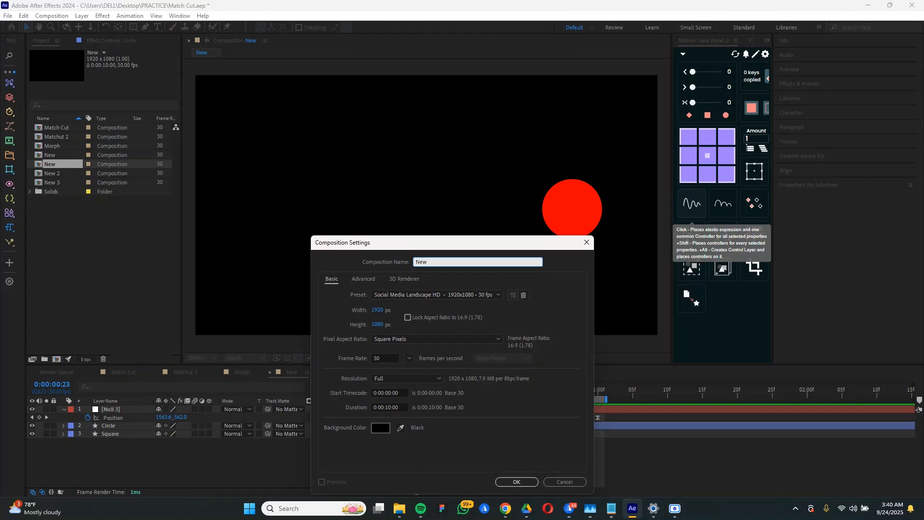
{"action": "type", "text": "2"}
{"action": "key", "text": "Return"}
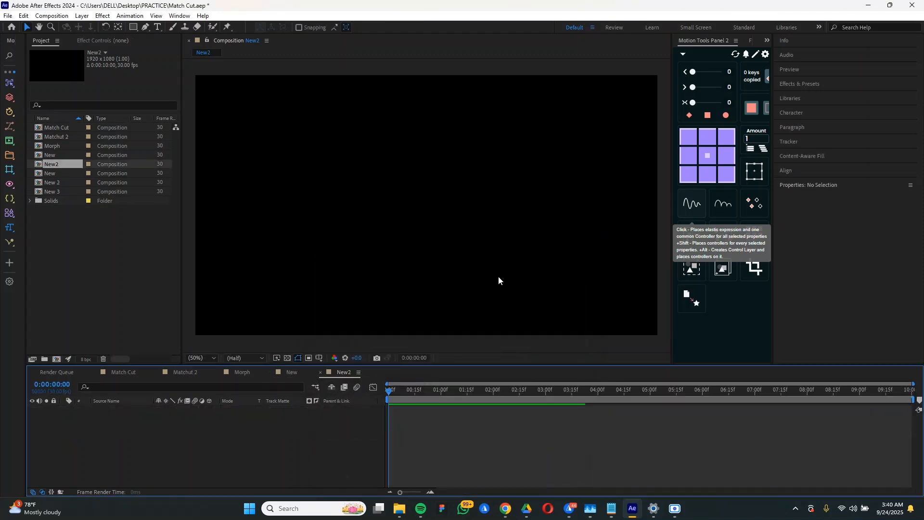
Step: Copy the Square layer from the New composition and paste it into New2
{"action": "left_click", "coordinate": [288, 372]}
{"action": "left_click", "coordinate": [451, 434]}
{"action": "left_click", "coordinate": [465, 397]}
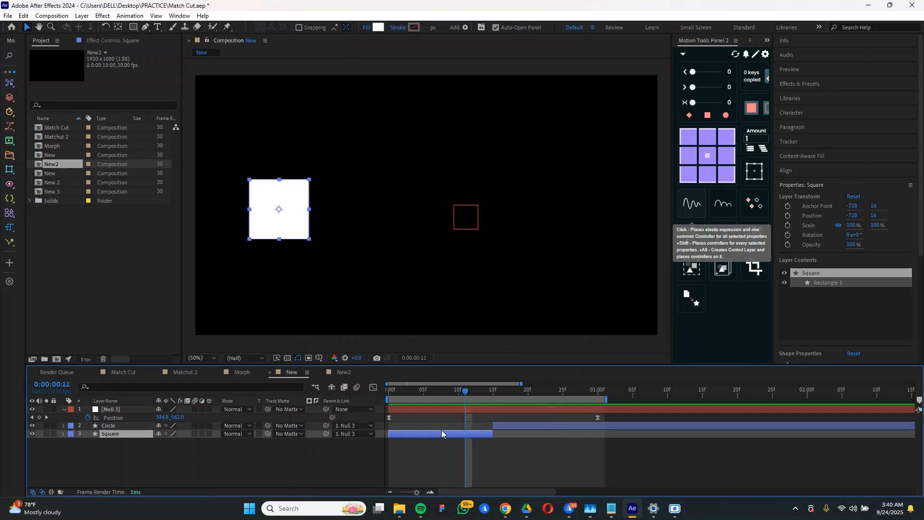
{"action": "left_click", "coordinate": [350, 374]}
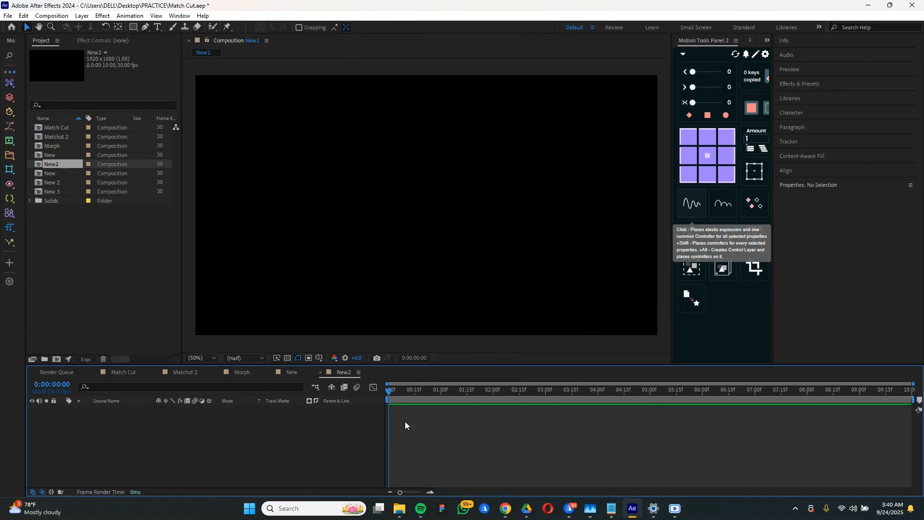
{"action": "key", "text": "ctrl+v"}
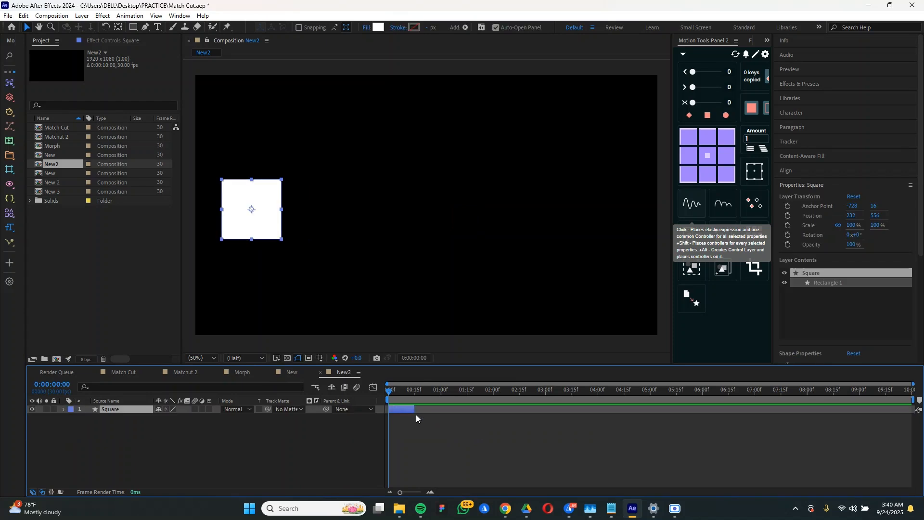
Step: Extend the end of the Square layer well past its original cut and end New2's work area at 0:00:02:00
{"action": "left_click_drag", "start_coordinate": [401, 488], "coordinate": [412, 492]}
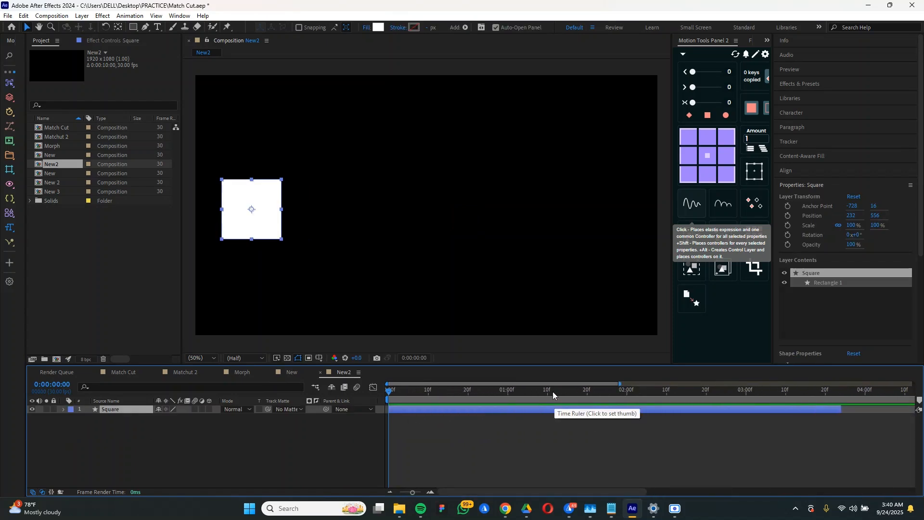
{"action": "left_click_drag", "start_coordinate": [614, 393], "coordinate": [627, 407]}
{"action": "key", "text": "n"}
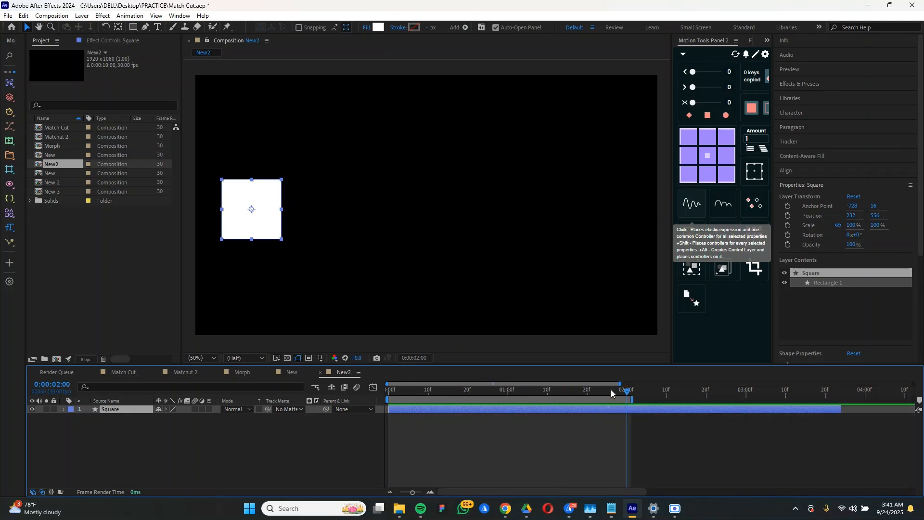
{"action": "scroll", "coordinate": [615, 395], "scroll_direction": "up", "scroll_amount": 1}
{"action": "left_click_drag", "start_coordinate": [640, 390], "coordinate": [582, 434]}
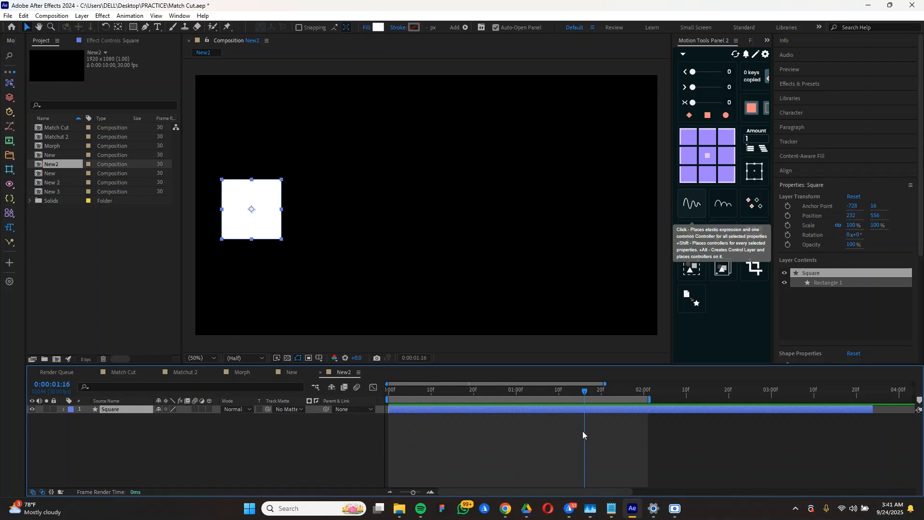
{"action": "left_click_drag", "start_coordinate": [469, 392], "coordinate": [494, 394]}
{"action": "left_click", "coordinate": [481, 426]}
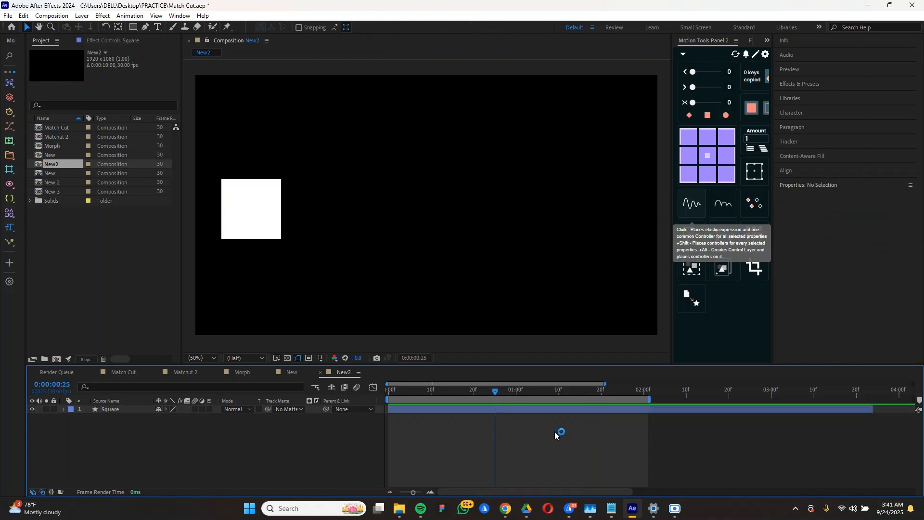
Step: Copy the Circle layer from New into New2 and extend its start back to 0:00:00:00
{"action": "left_click", "coordinate": [292, 372]}
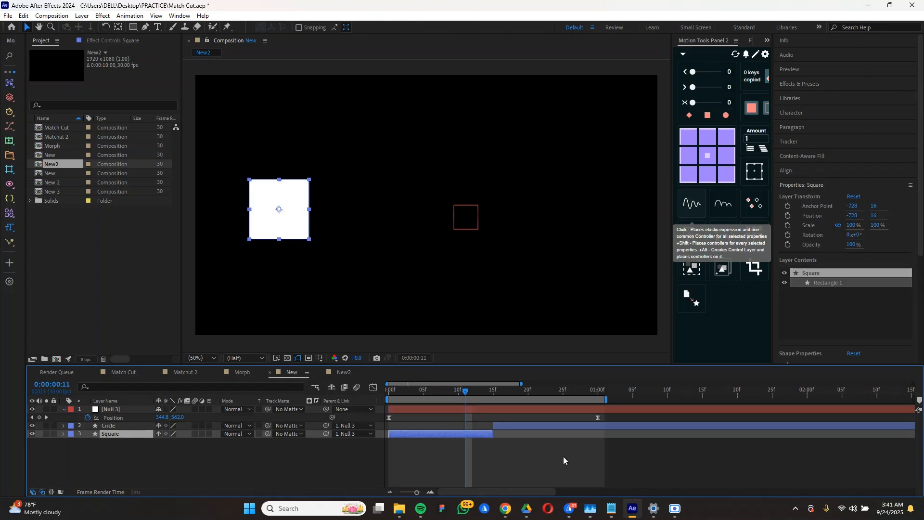
{"action": "left_click", "coordinate": [530, 426]}
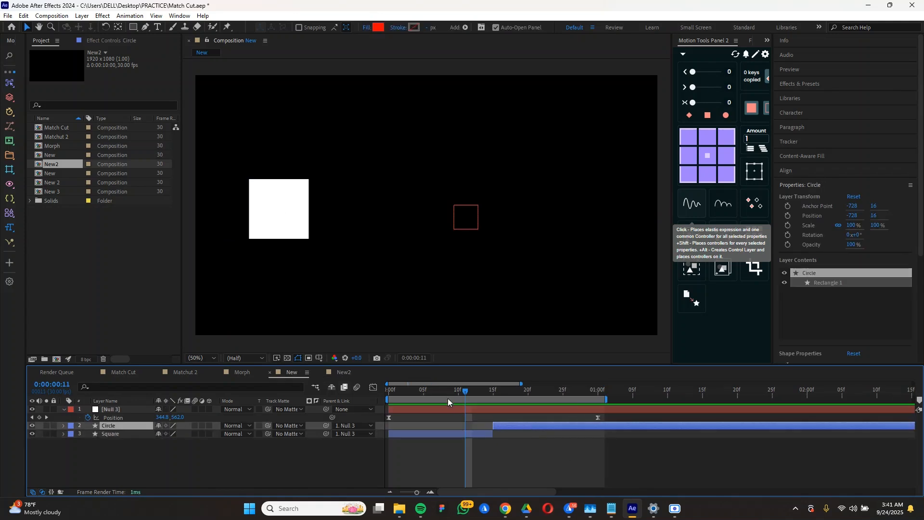
{"action": "left_click", "coordinate": [344, 373]}
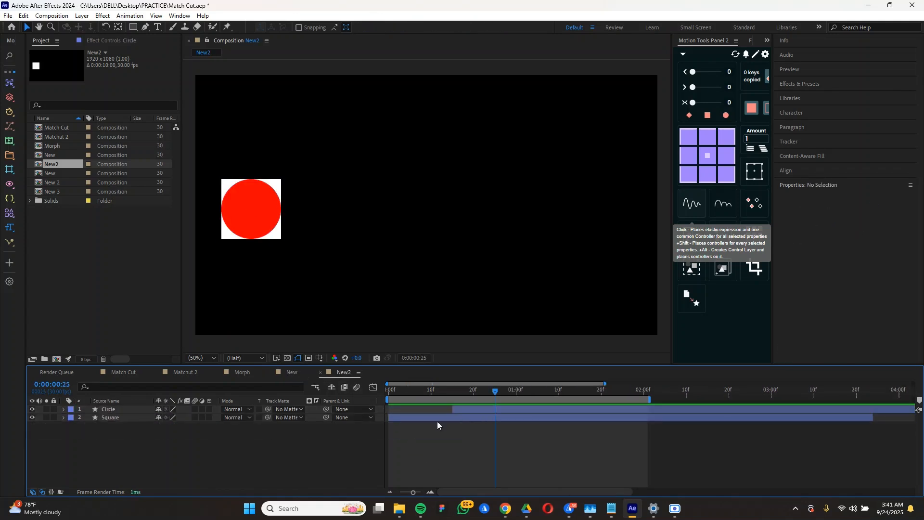
{"action": "left_click_drag", "start_coordinate": [463, 409], "coordinate": [409, 412]}
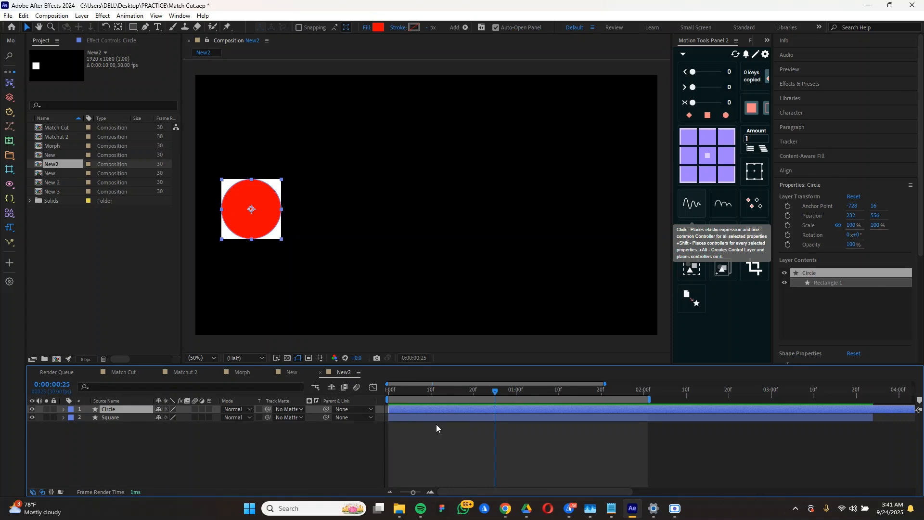
{"action": "left_click_drag", "start_coordinate": [503, 392], "coordinate": [503, 411]}
{"action": "left_click", "coordinate": [482, 442]}
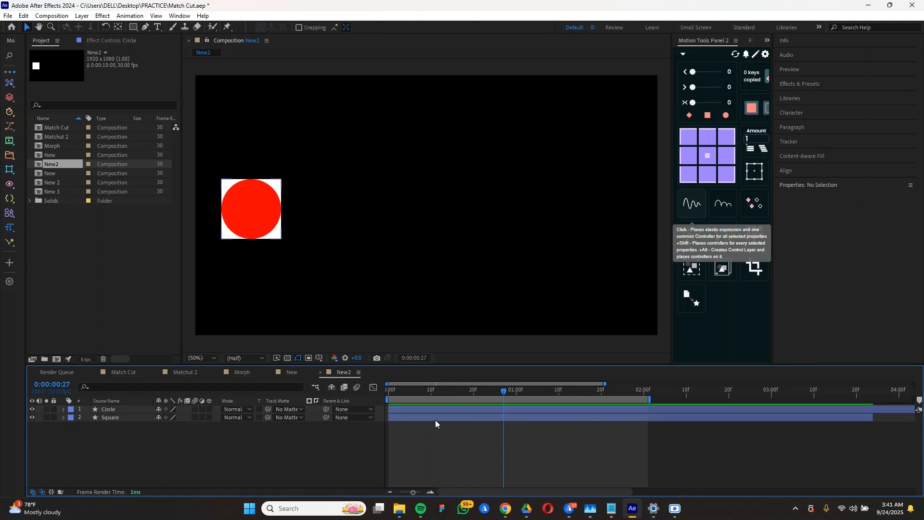
{"action": "left_click", "coordinate": [434, 418]}
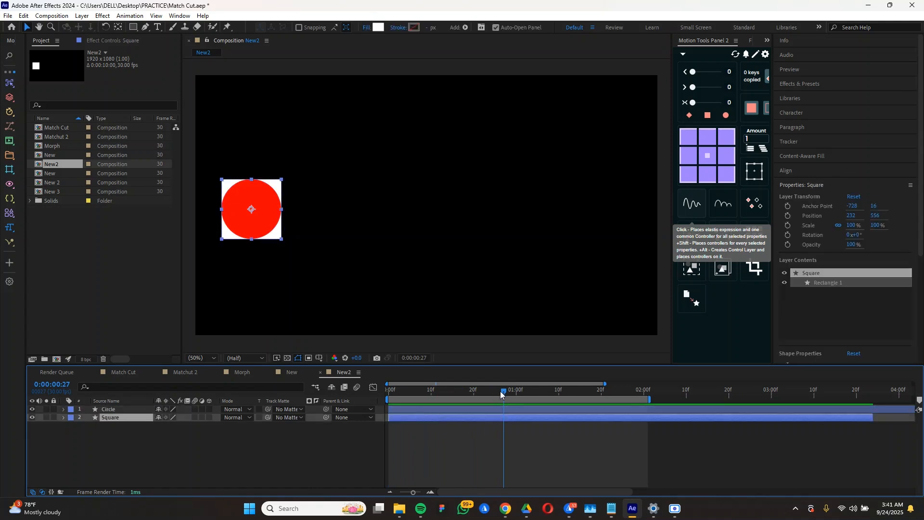
{"action": "left_click_drag", "start_coordinate": [504, 393], "coordinate": [522, 410]}
{"action": "left_click_drag", "start_coordinate": [405, 394], "coordinate": [378, 408]}
{"action": "left_click", "coordinate": [402, 431]}
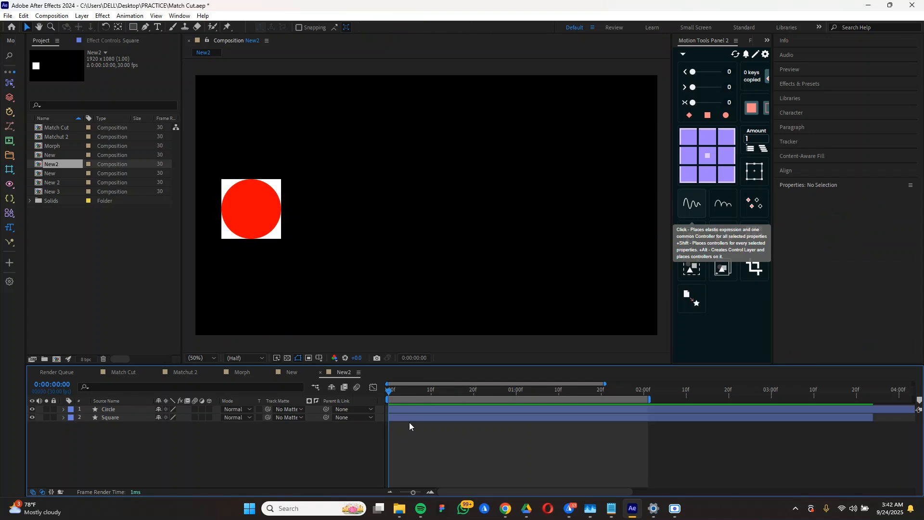
{"action": "left_click", "coordinate": [409, 417]}
{"action": "left_click_drag", "start_coordinate": [396, 390], "coordinate": [496, 416]}
{"action": "left_click", "coordinate": [461, 426]}
Step: Try moving only the red circle horizontally away from the square to about X 1008, and undo the move
{"action": "left_click", "coordinate": [456, 408]}
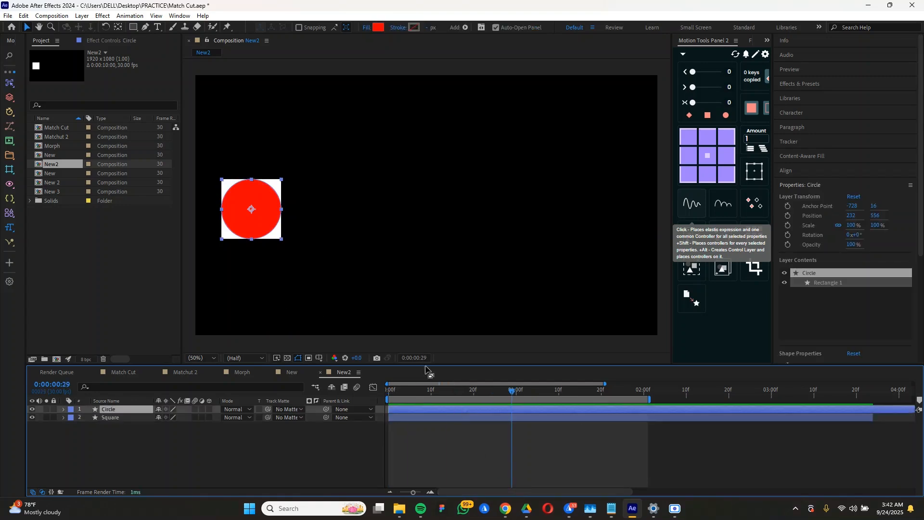
{"action": "left_click", "coordinate": [473, 423]}
{"action": "left_click_drag", "start_coordinate": [267, 212], "coordinate": [439, 228]}
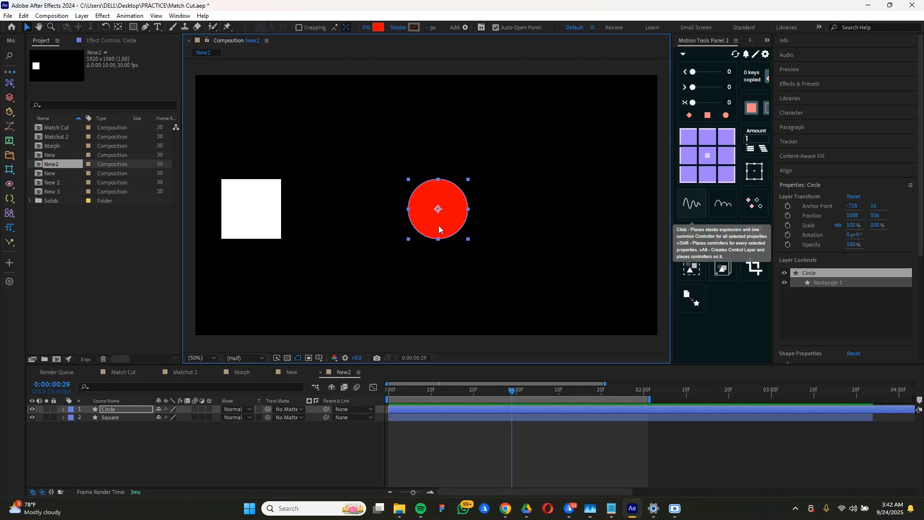
{"action": "key", "text": "ctrl+z"}
{"action": "left_click", "coordinate": [449, 443]}
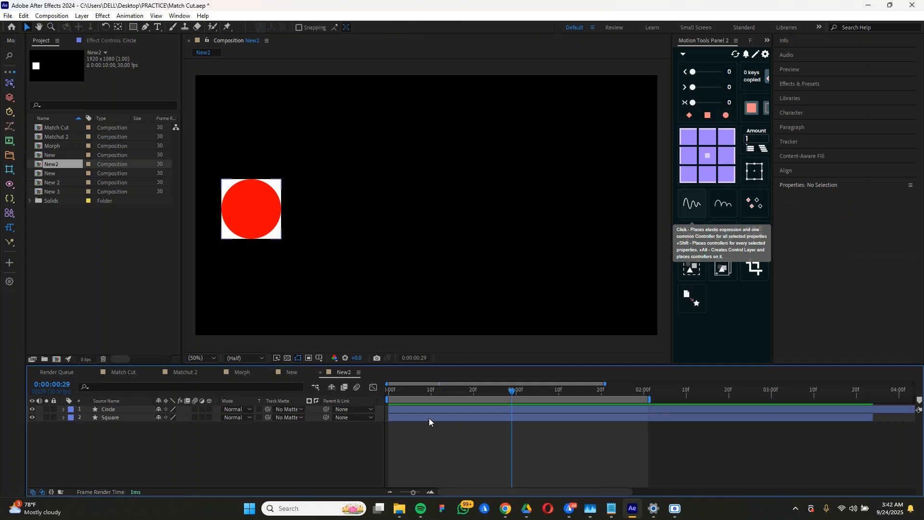
Step: Set Position keyframes for the Circle and Square layers at 0:00:00:00
{"action": "left_click_drag", "start_coordinate": [417, 390], "coordinate": [363, 406]}
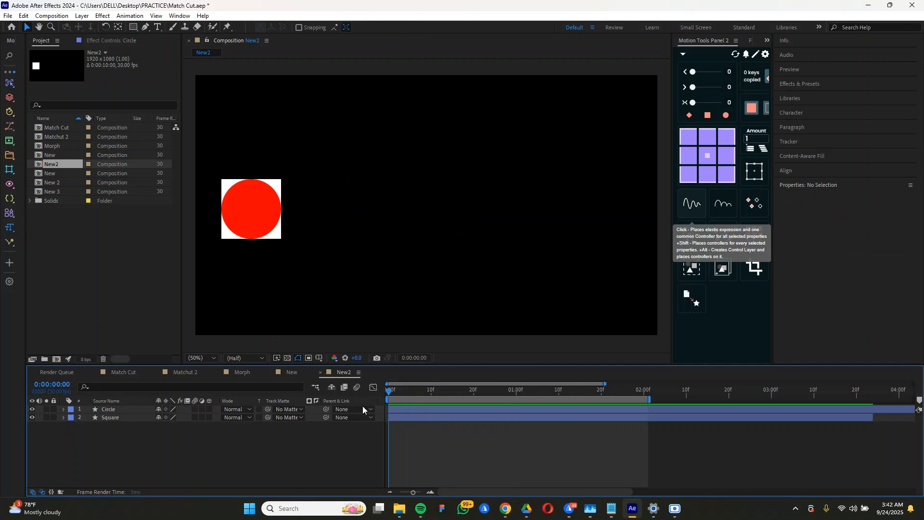
{"action": "left_click", "coordinate": [405, 417]}
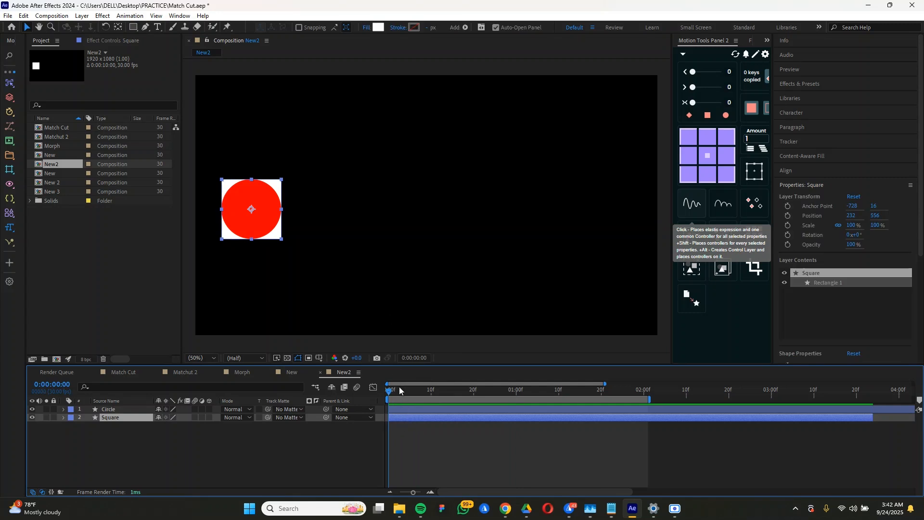
{"action": "left_click", "coordinate": [403, 409], "text": "shift"}
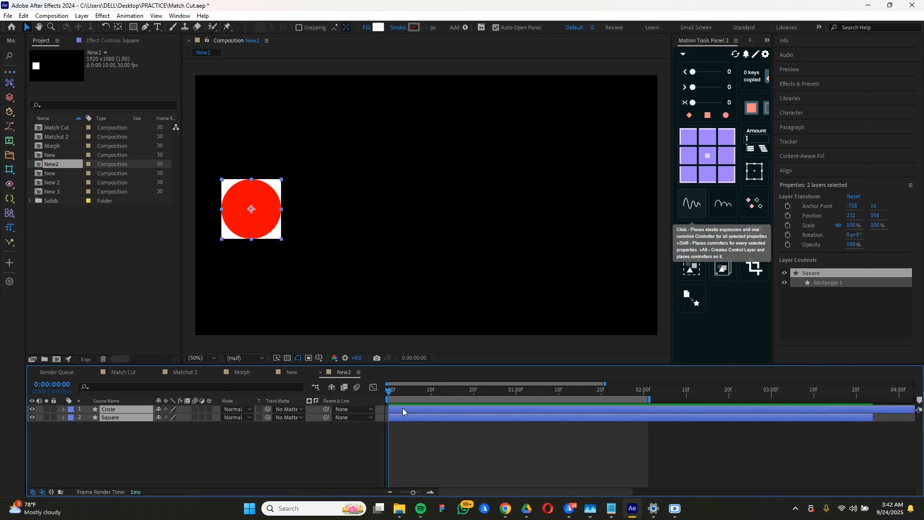
{"action": "key", "text": "p"}
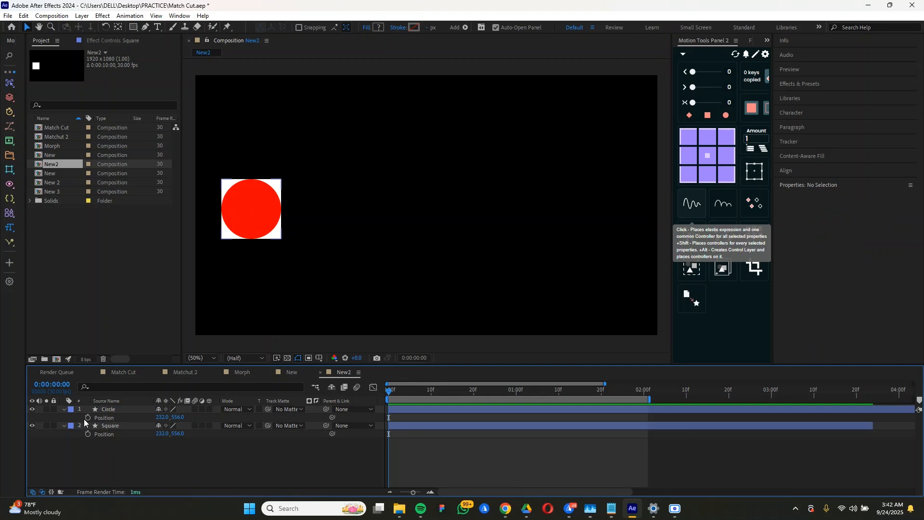
{"action": "left_click", "coordinate": [88, 418]}
{"action": "left_click", "coordinate": [88, 433]}
{"action": "left_click", "coordinate": [91, 434]}
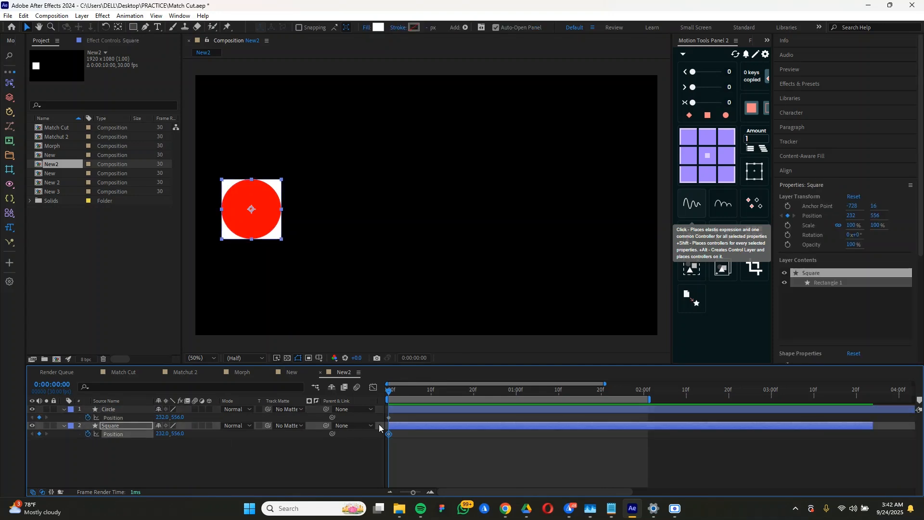
Step: Move Circle and Square together horizontally to about X 938 at 0:00:00:17 to keyframe their shared motion
{"action": "left_click_drag", "start_coordinate": [396, 415], "coordinate": [380, 445]}
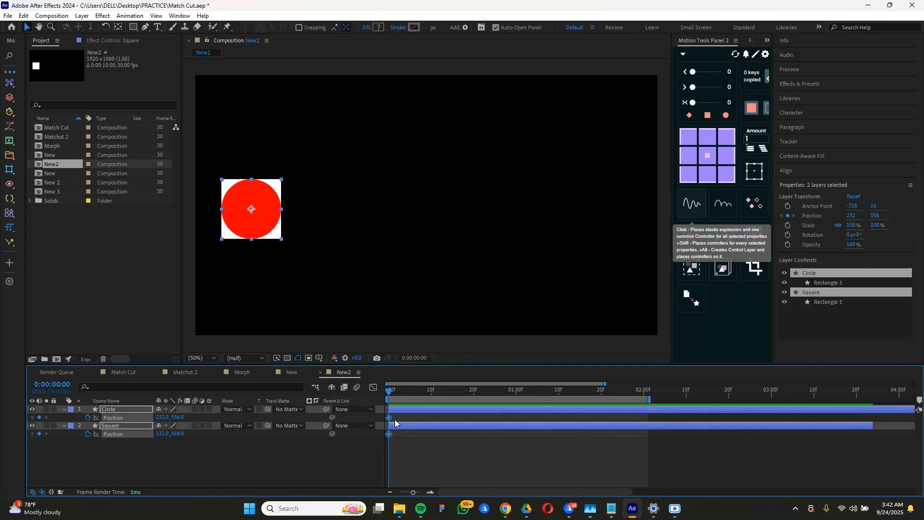
{"action": "left_click_drag", "start_coordinate": [395, 400], "coordinate": [518, 418]}
{"action": "left_click_drag", "start_coordinate": [513, 396], "coordinate": [459, 417]}
{"action": "left_click_drag", "start_coordinate": [250, 212], "coordinate": [422, 232]}
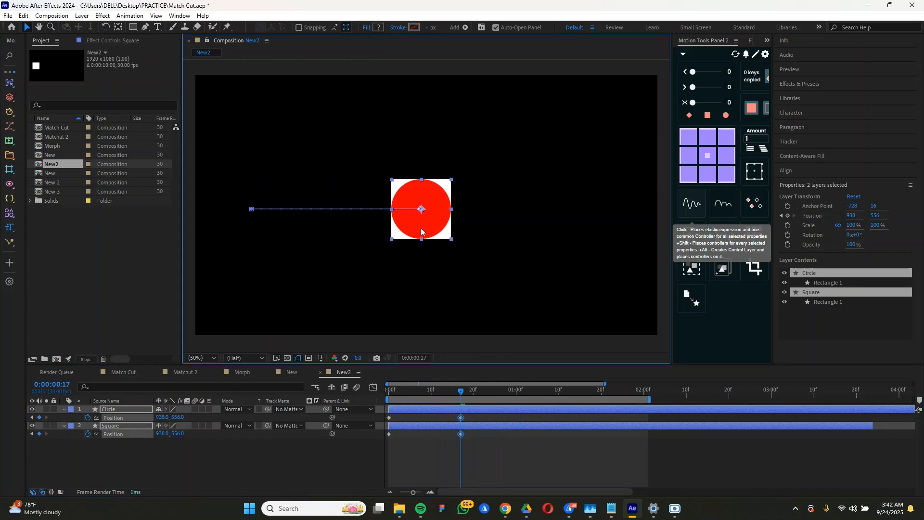
{"action": "left_click", "coordinate": [495, 443]}
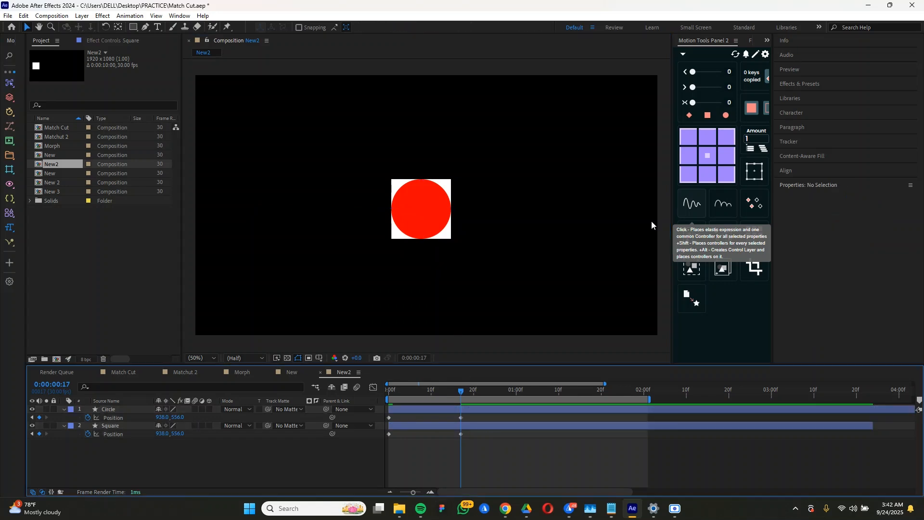
Step: Nudge both shapes to position 958, 556 at 0:00:00:17, near the frame's centre
{"action": "left_click", "coordinate": [448, 410]}
{"action": "left_click", "coordinate": [449, 423], "text": "shift"}
{"action": "left_click_drag", "start_coordinate": [422, 216], "coordinate": [428, 219]}
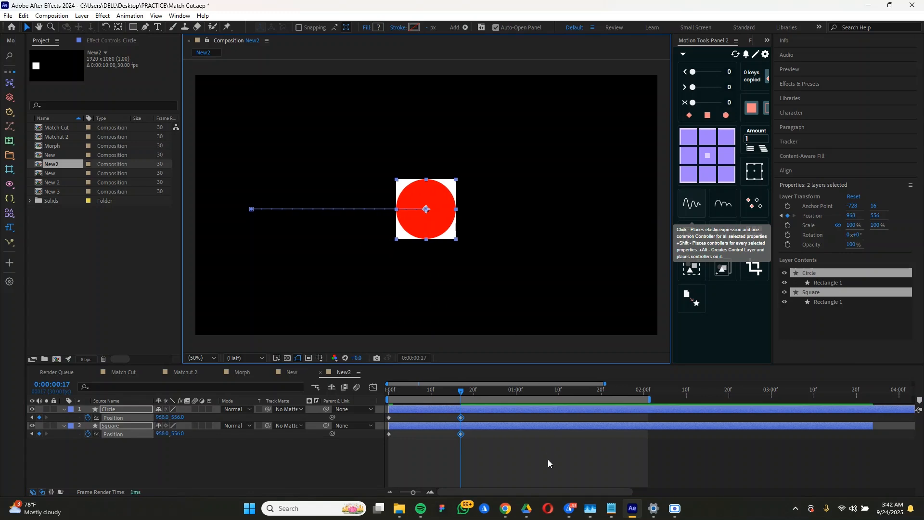
{"action": "left_click", "coordinate": [550, 446]}
Step: Trim the start of the Circle layer to 0:00:00:17 and delete its Position keyframe at 0:00:00:00
{"action": "left_click", "coordinate": [98, 422]}
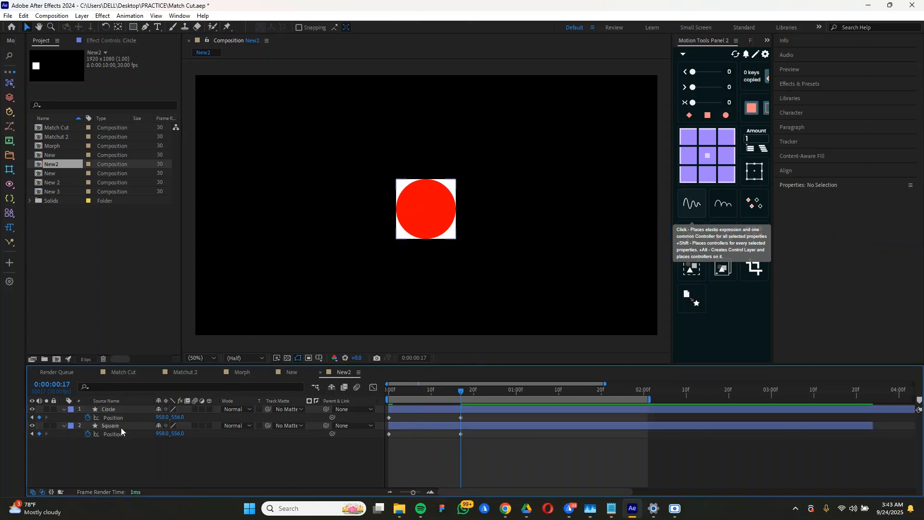
{"action": "left_click", "coordinate": [120, 428]}
{"action": "left_click", "coordinate": [115, 412]}
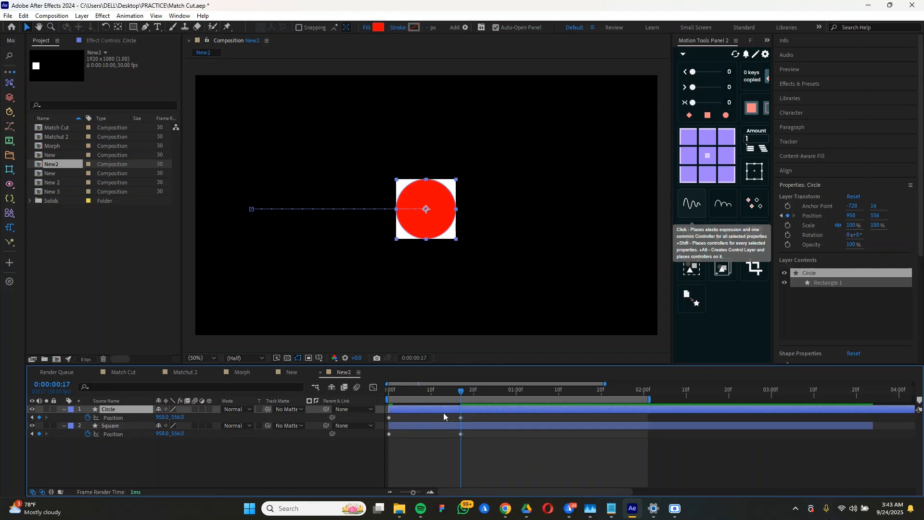
{"action": "left_click_drag", "start_coordinate": [389, 410], "coordinate": [373, 423]}
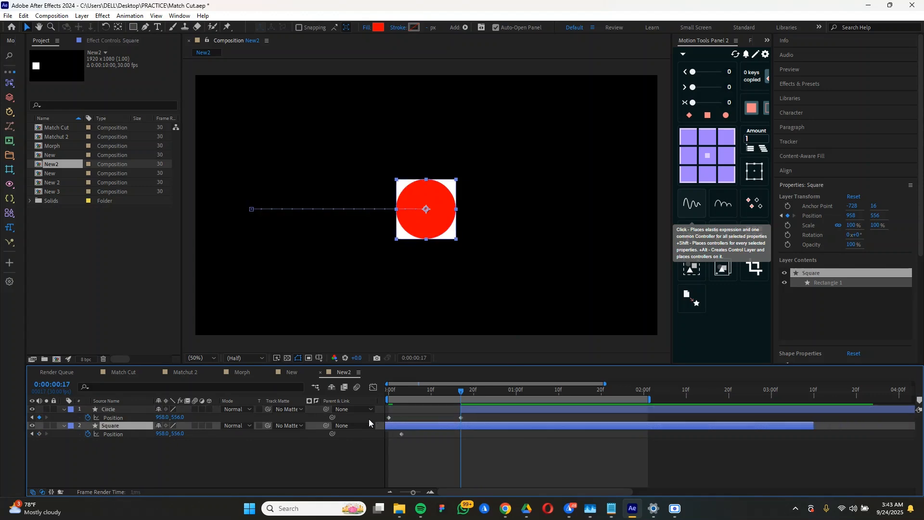
{"action": "key", "text": "ctrl+z"}
{"action": "left_click", "coordinate": [408, 409]}
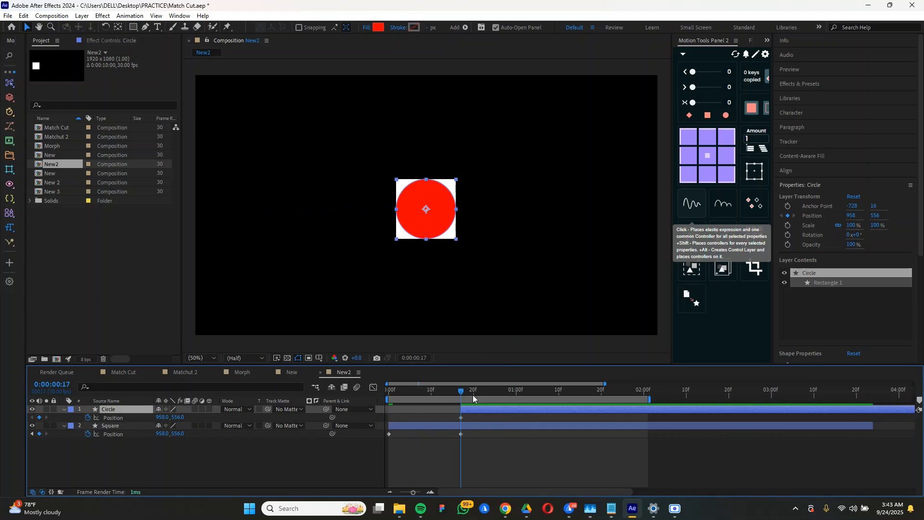
Step: Split the Square layer at 0:00:00:17 and delete the part after the cut
{"action": "left_click", "coordinate": [467, 427]}
{"action": "key", "text": "ctrl+shift+d"}
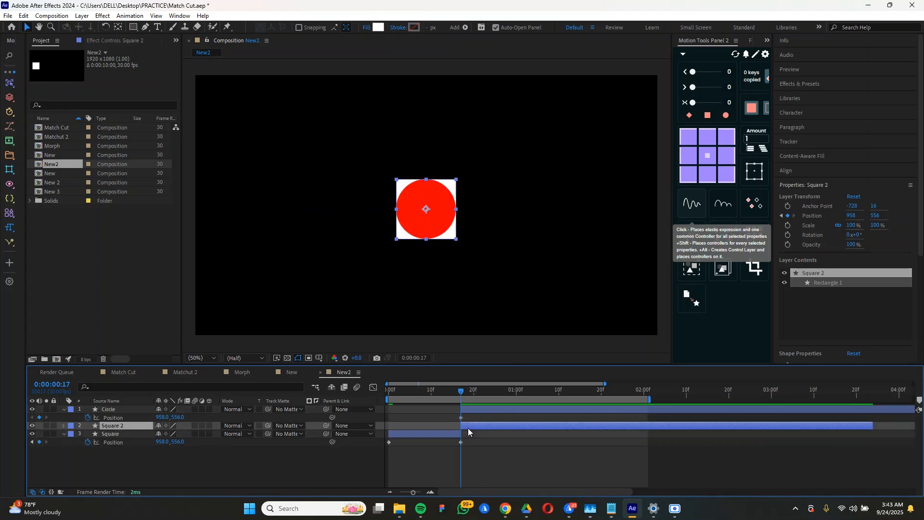
{"action": "key", "text": "Delete"}
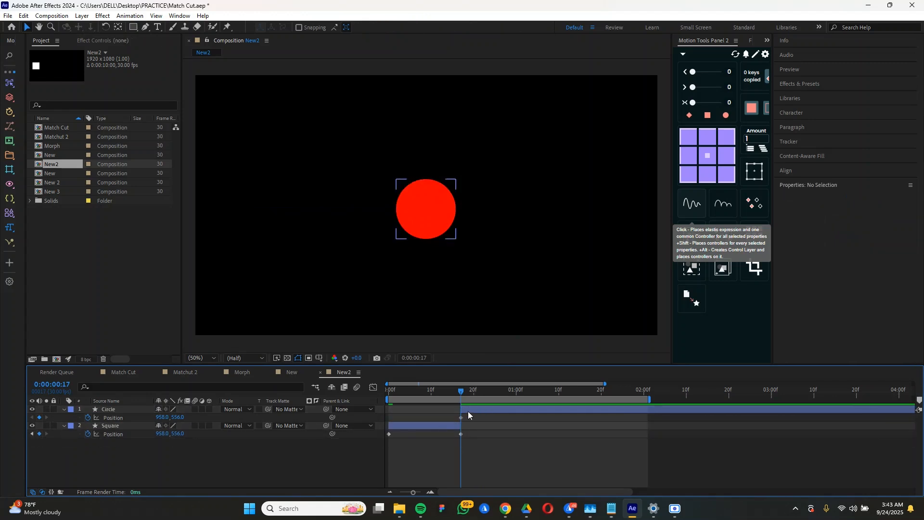
Step: Keyframe the Circle at position 1562, 556 at 0:00:01:06, then end the work area there and preview the motion
{"action": "left_click", "coordinate": [466, 393]}
{"action": "left_click_drag", "start_coordinate": [466, 392], "coordinate": [541, 404]}
{"action": "left_click", "coordinate": [415, 225]}
{"action": "left_click_drag", "start_coordinate": [423, 222], "coordinate": [572, 208]}
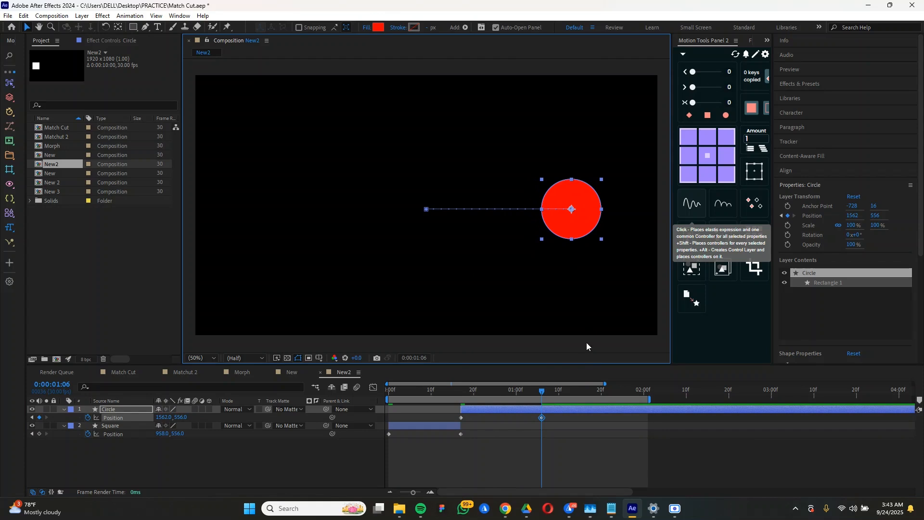
{"action": "key", "text": "n"}
{"action": "key", "text": "space"}
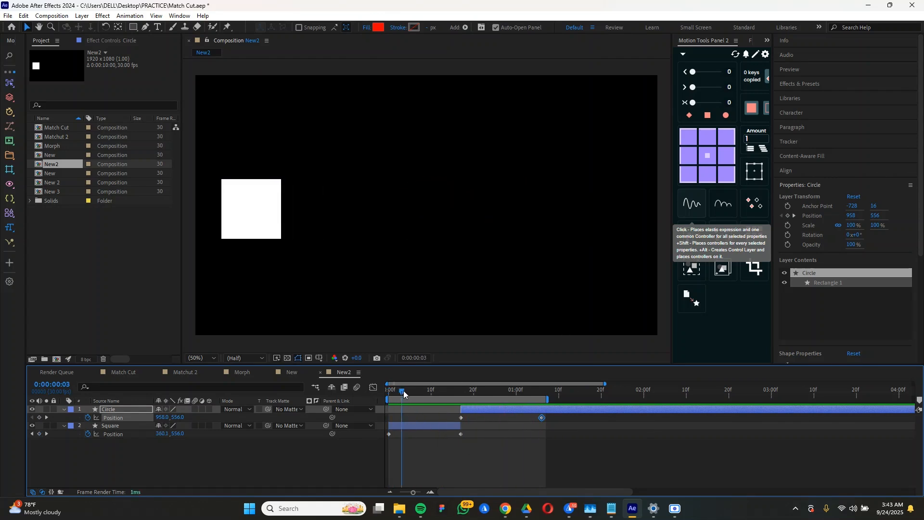
Step: Apply Easy Ease to all Position keyframes of the Circle and Square layers
{"action": "left_click", "coordinate": [457, 448]}
{"action": "left_click_drag", "start_coordinate": [477, 446], "coordinate": [373, 426]}
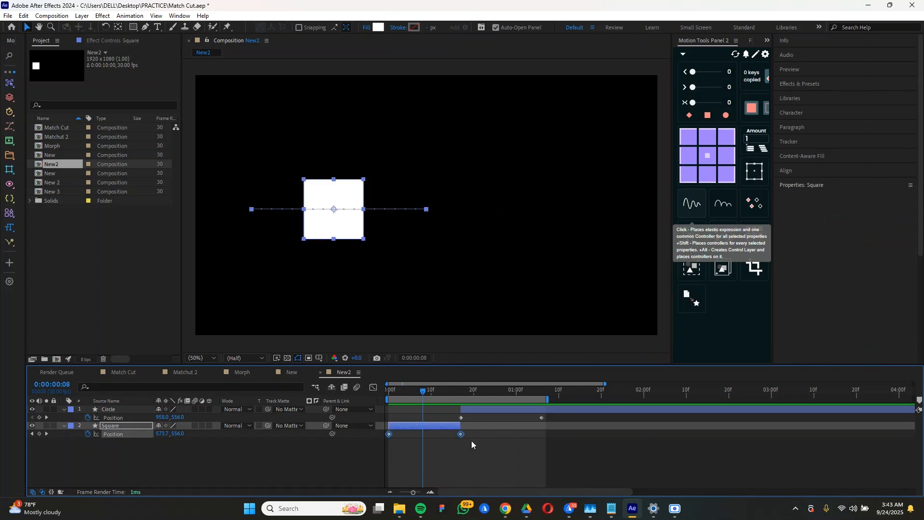
{"action": "left_click_drag", "start_coordinate": [577, 470], "coordinate": [379, 417]}
{"action": "left_click_drag", "start_coordinate": [475, 435], "coordinate": [389, 437]}
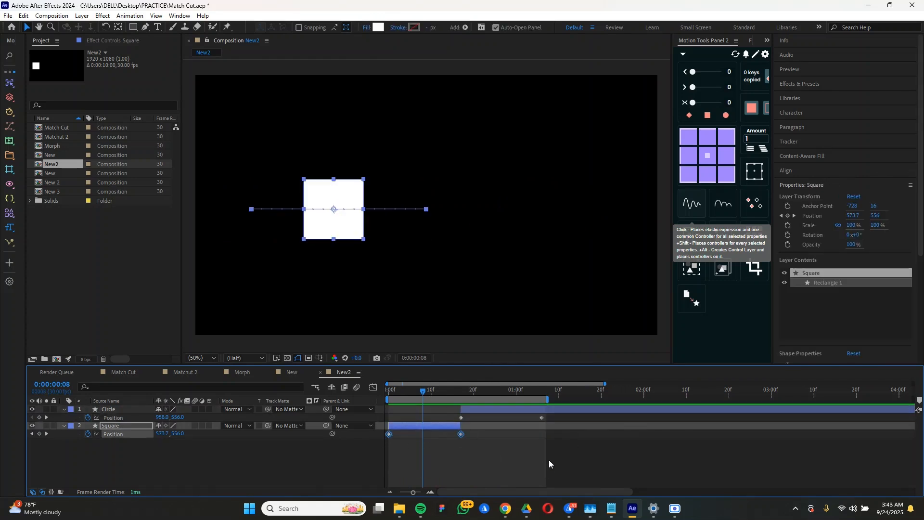
{"action": "left_click_drag", "start_coordinate": [569, 469], "coordinate": [379, 396]}
{"action": "key", "text": "F9"}
Step: Shape the Square's Position speed graph so its speed peaks at the last keyframe, and scrub through the motion to check it
{"action": "left_click_drag", "start_coordinate": [477, 431], "coordinate": [362, 445]}
{"action": "left_click", "coordinate": [374, 387]}
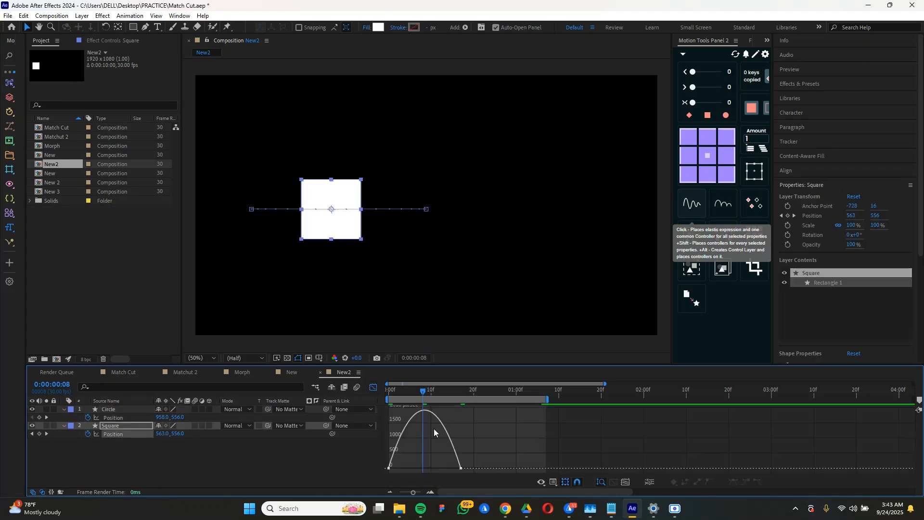
{"action": "left_click_drag", "start_coordinate": [483, 457], "coordinate": [384, 475]}
{"action": "left_click_drag", "start_coordinate": [455, 472], "coordinate": [476, 465]}
{"action": "left_click", "coordinate": [373, 388]}
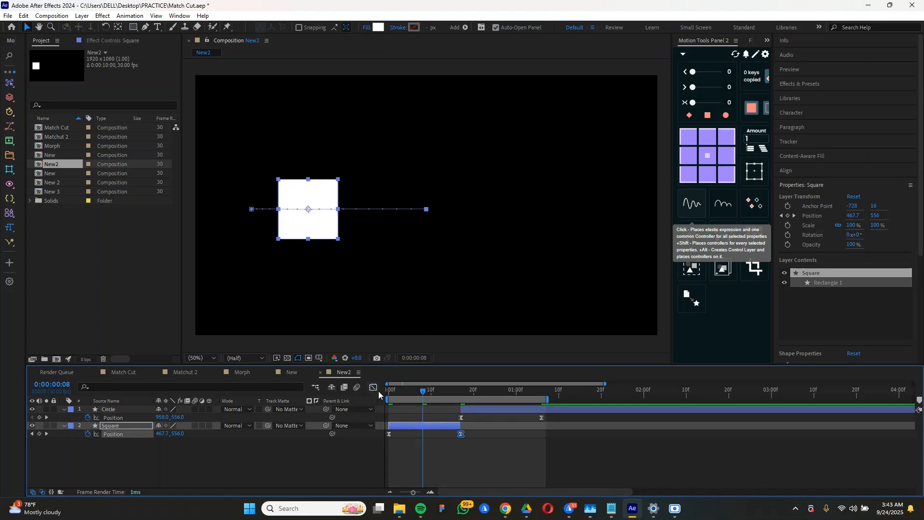
{"action": "mouse_move", "coordinate": [455, 399]}
{"action": "left_mouse_down"}
{"action": "mouse_move", "coordinate": [462, 412]}
{"action": "mouse_move", "coordinate": [441, 398]}
{"action": "left_mouse_up"}
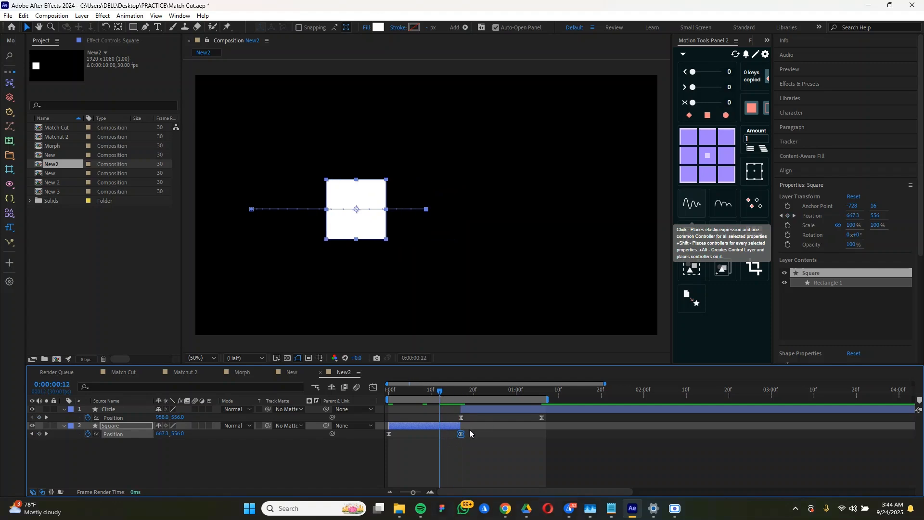
{"action": "left_click", "coordinate": [454, 427]}
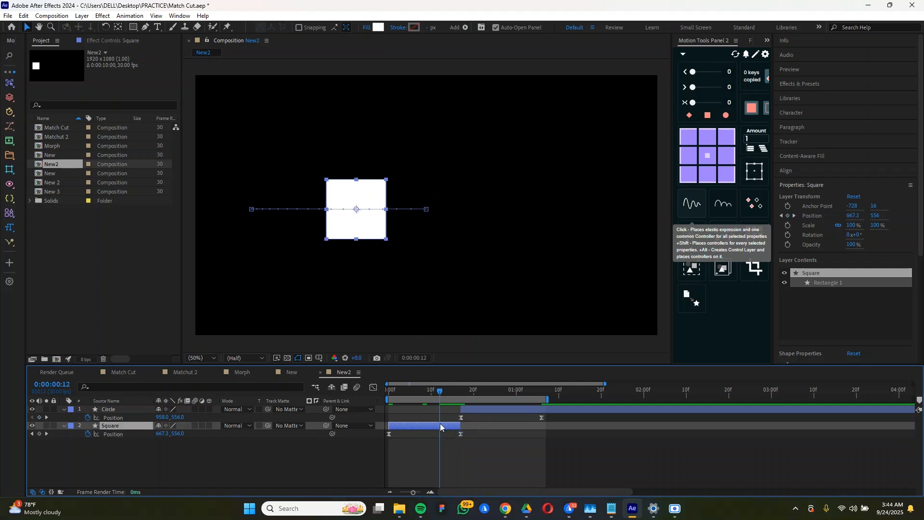
{"action": "left_click_drag", "start_coordinate": [454, 393], "coordinate": [466, 400]}
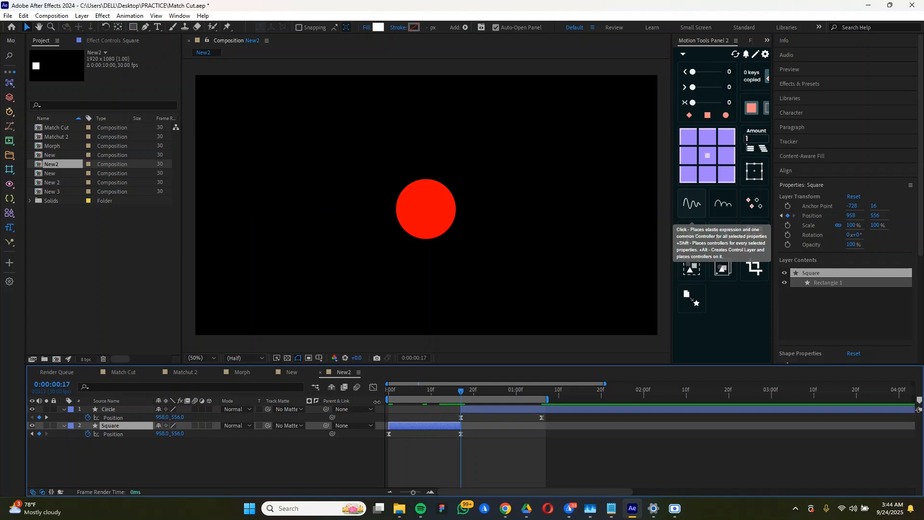
Step: Reapply Easy Ease to the Square's Position keyframes and reshape the speed graph for a slow start and a sharp peak at 0:00:00:17
{"action": "left_click_drag", "start_coordinate": [471, 433], "coordinate": [359, 446]}
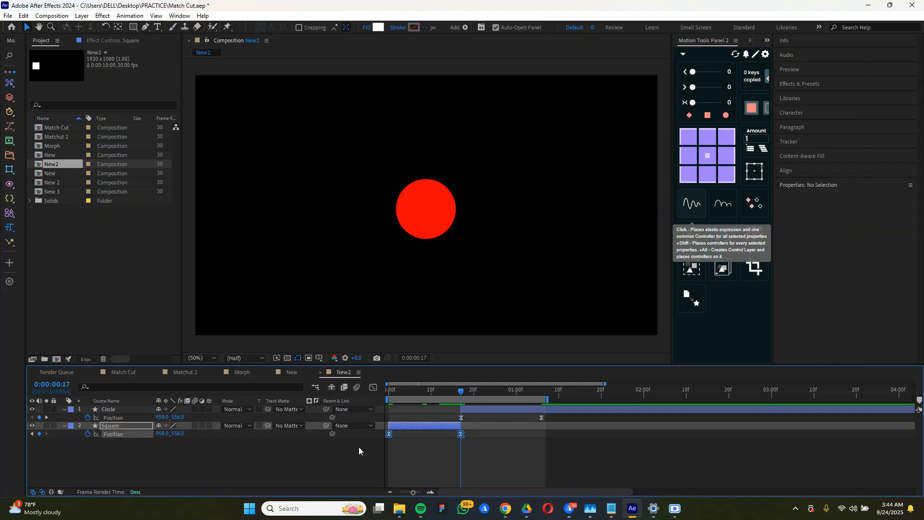
{"action": "left_click", "coordinate": [374, 386]}
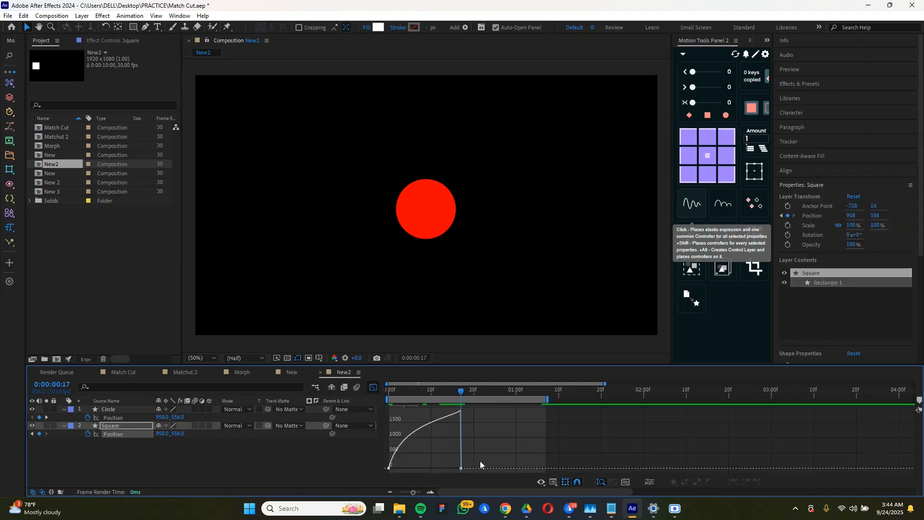
{"action": "left_click_drag", "start_coordinate": [466, 462], "coordinate": [342, 484]}
{"action": "key", "text": "F9"}
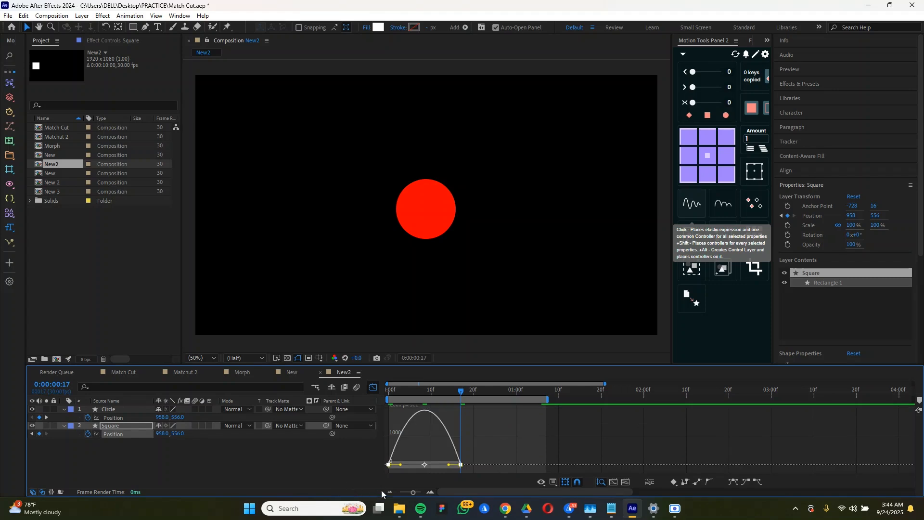
{"action": "left_click_drag", "start_coordinate": [447, 467], "coordinate": [471, 465]}
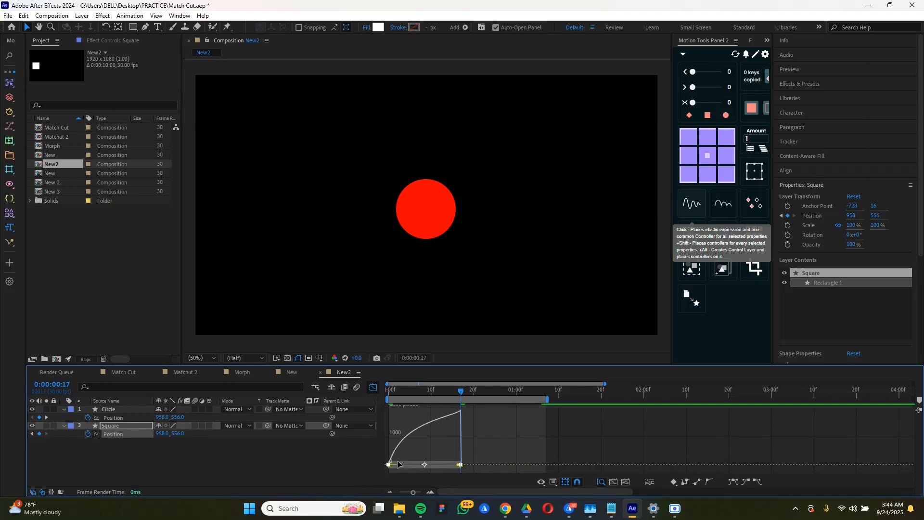
{"action": "left_click_drag", "start_coordinate": [405, 467], "coordinate": [424, 468]}
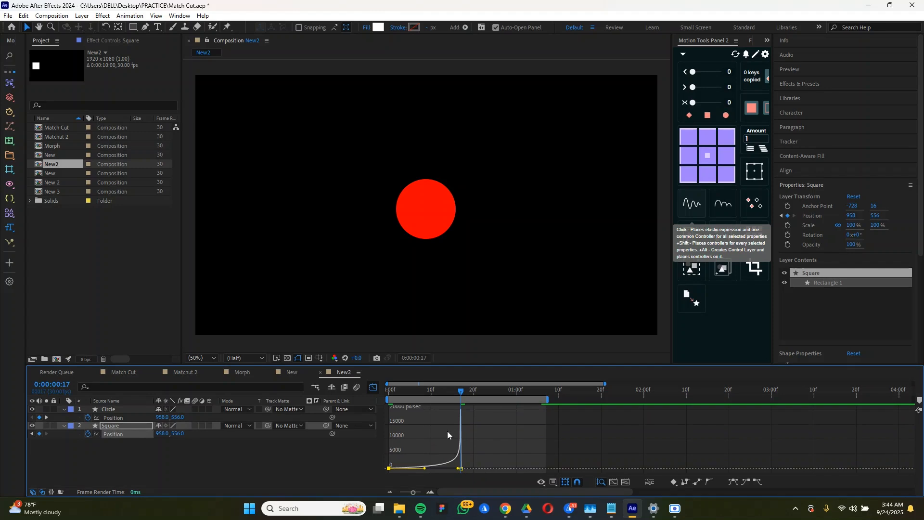
{"action": "left_click", "coordinate": [372, 387]}
Step: Reshape the Circle's Position speed graph so its motion starts fast at 0:00:00:17 and eases into the last keyframe
{"action": "left_click_drag", "start_coordinate": [560, 422], "coordinate": [443, 419]}
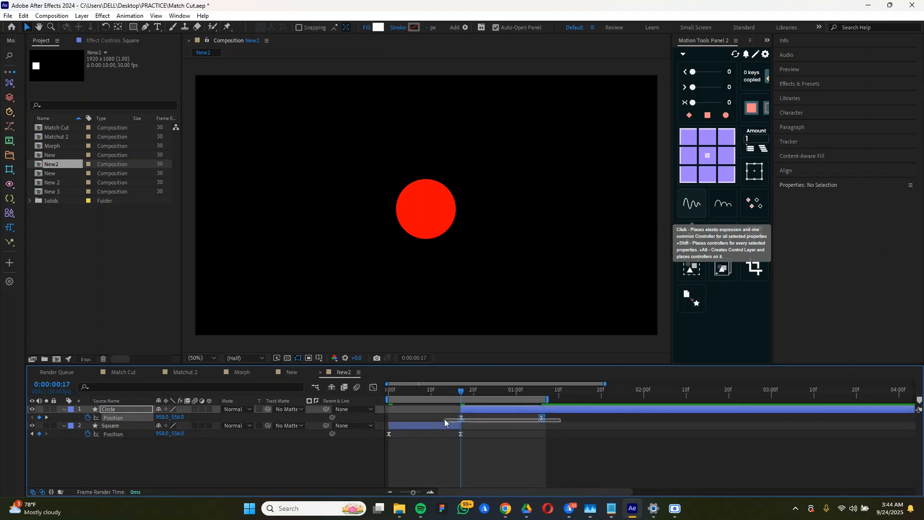
{"action": "left_click", "coordinate": [372, 387]}
{"action": "left_click", "coordinate": [475, 470]}
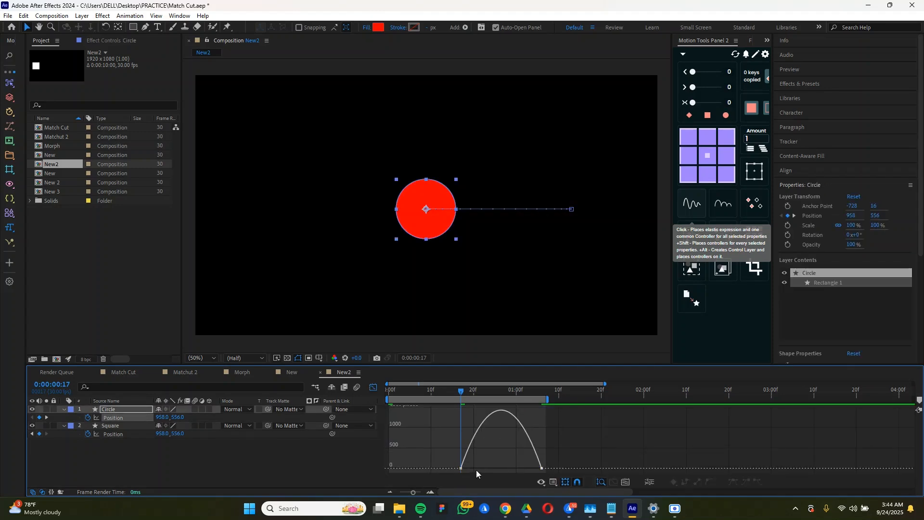
{"action": "left_click_drag", "start_coordinate": [485, 443], "coordinate": [418, 485]}
{"action": "left_click_drag", "start_coordinate": [474, 469], "coordinate": [519, 471]}
{"action": "left_click_drag", "start_coordinate": [462, 468], "coordinate": [452, 408]}
{"action": "left_click", "coordinate": [372, 387]}
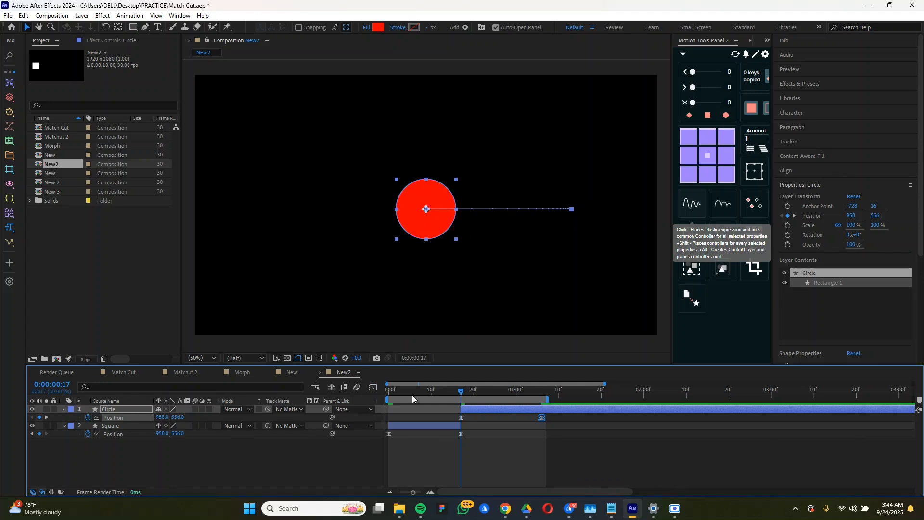
Step: Preview the animations in the New2 and New compositions, save the project, and return to New2
{"action": "key", "text": "space"}
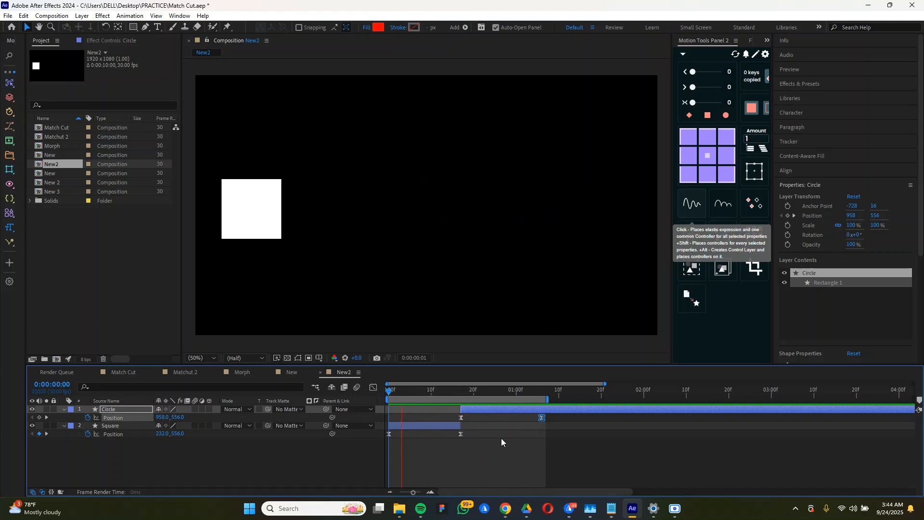
{"action": "left_click", "coordinate": [477, 460]}
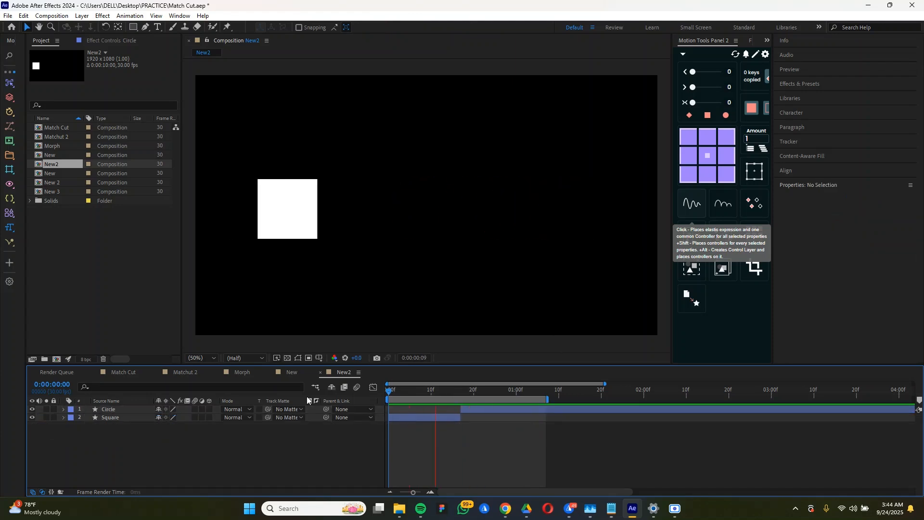
{"action": "left_click", "coordinate": [292, 371]}
{"action": "key", "text": "space"}
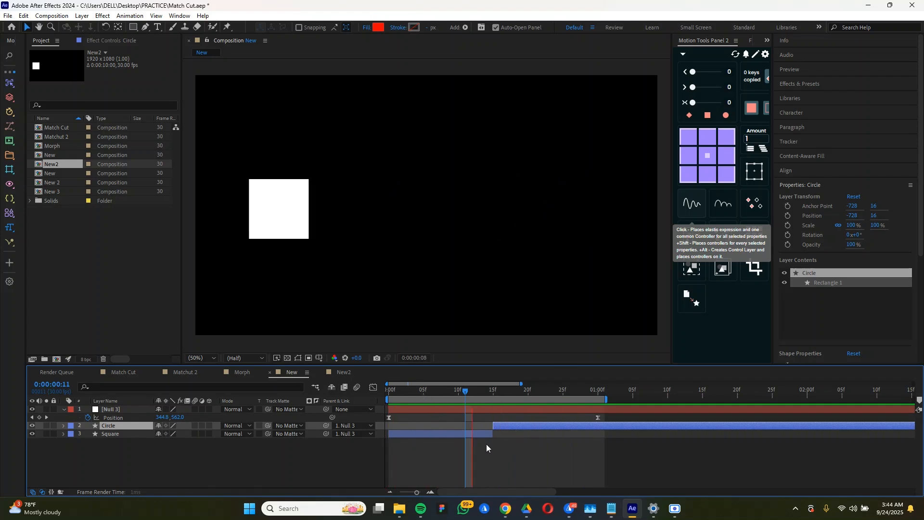
{"action": "key", "text": "ctrl+s"}
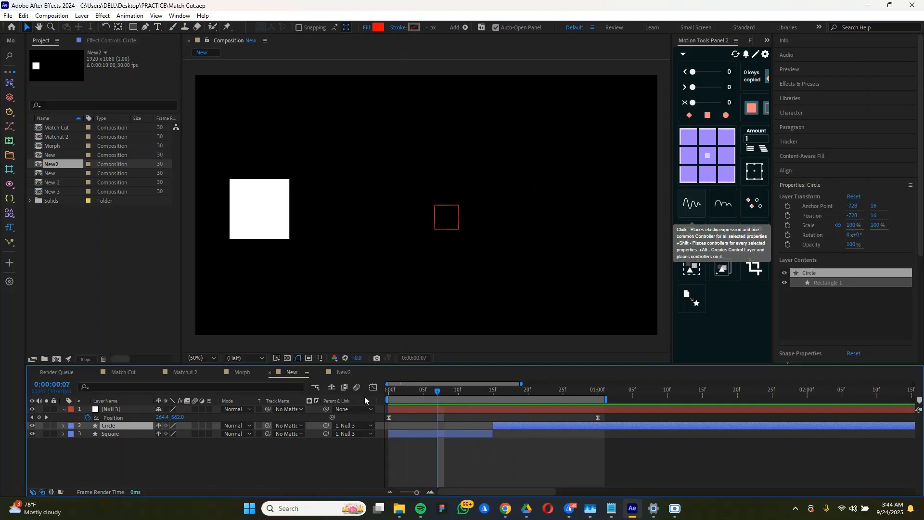
{"action": "left_click", "coordinate": [346, 372]}
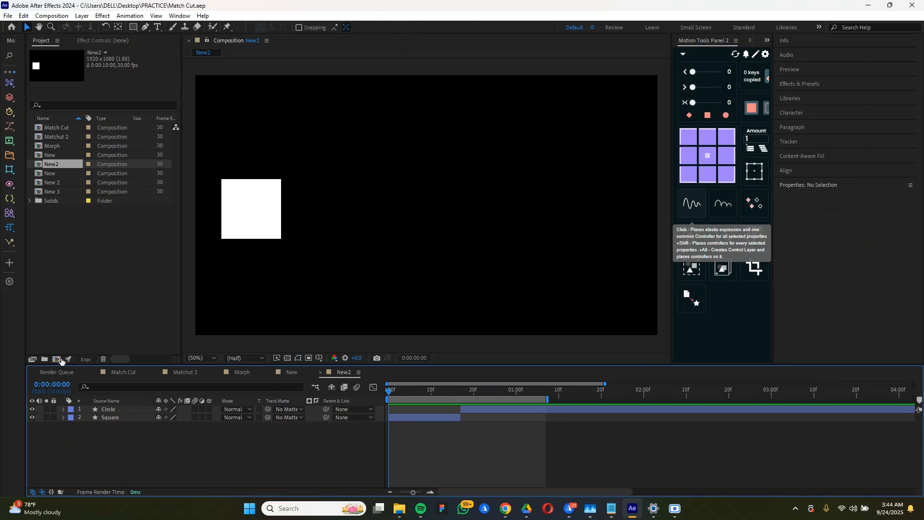
Step: Create a new 1920x1080, 30 fps composition named Morph
{"action": "left_click", "coordinate": [57, 359]}
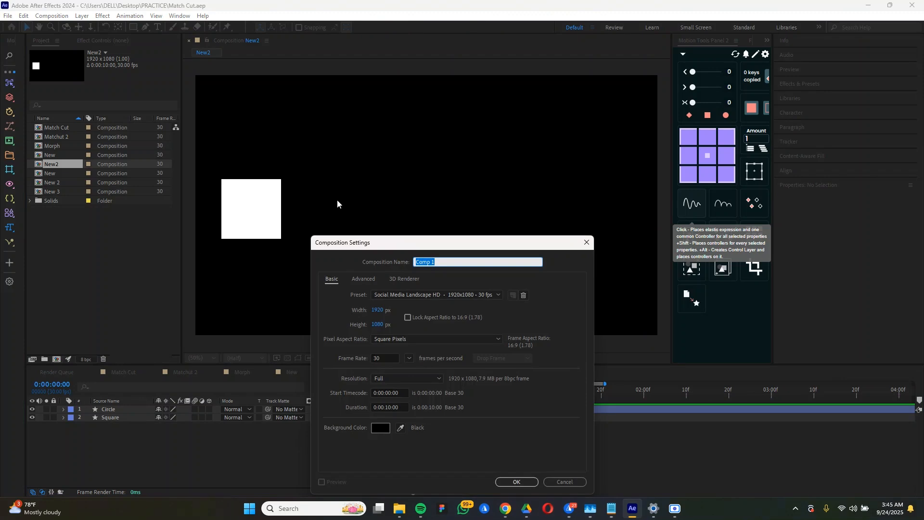
{"action": "type", "text": "Morph"}
{"action": "key", "text": "Return"}
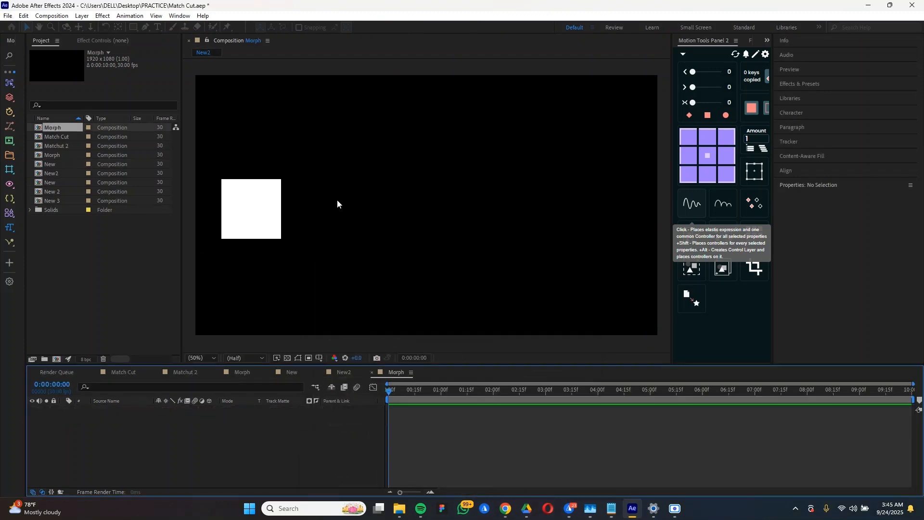
Step: Copy the Square layer from the New2 composition into the new Morph composition
{"action": "left_click", "coordinate": [354, 370]}
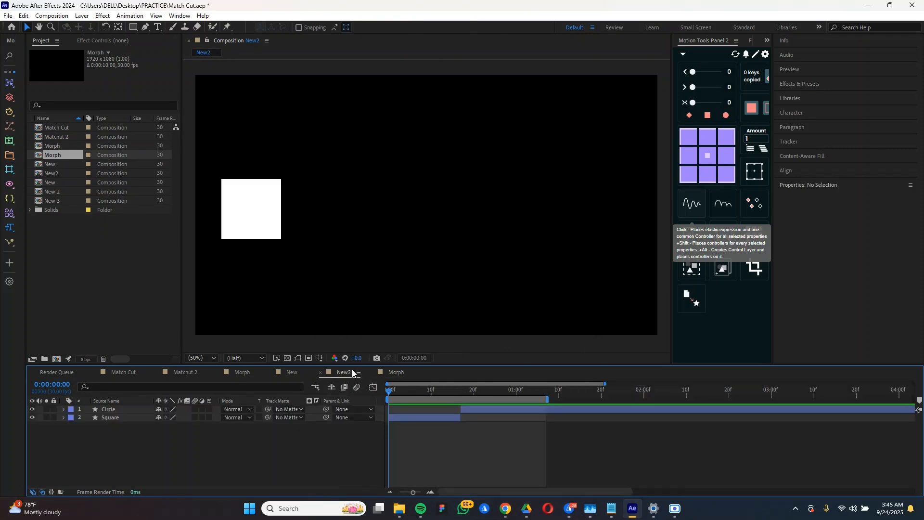
{"action": "left_click", "coordinate": [406, 396]}
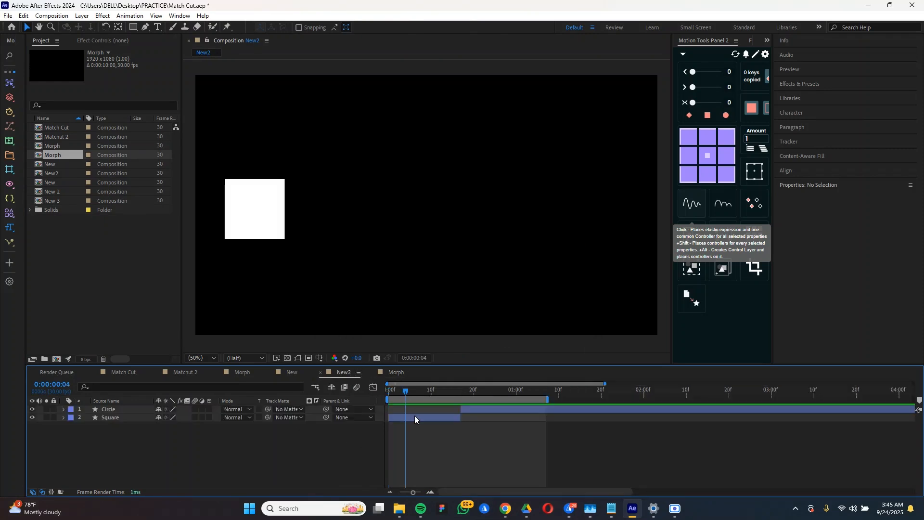
{"action": "left_click", "coordinate": [415, 416]}
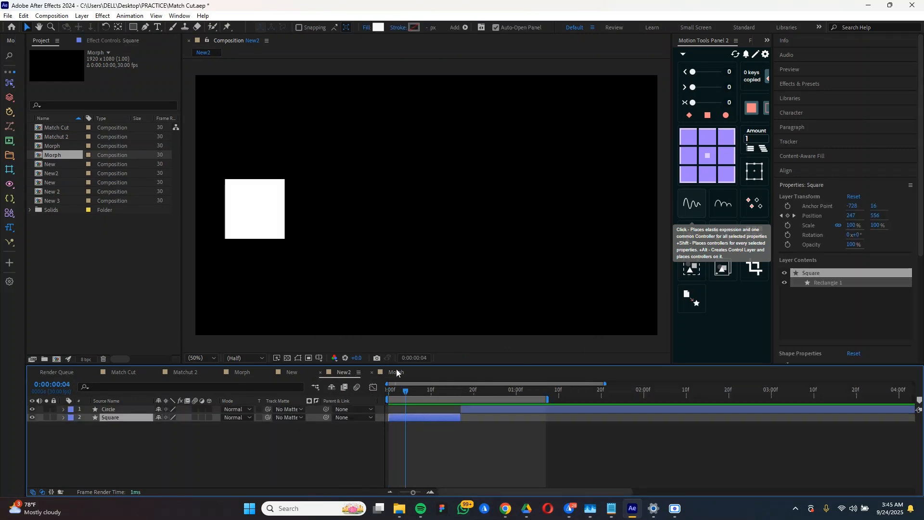
{"action": "left_click", "coordinate": [396, 373]}
{"action": "key", "text": "ctrl+v"}
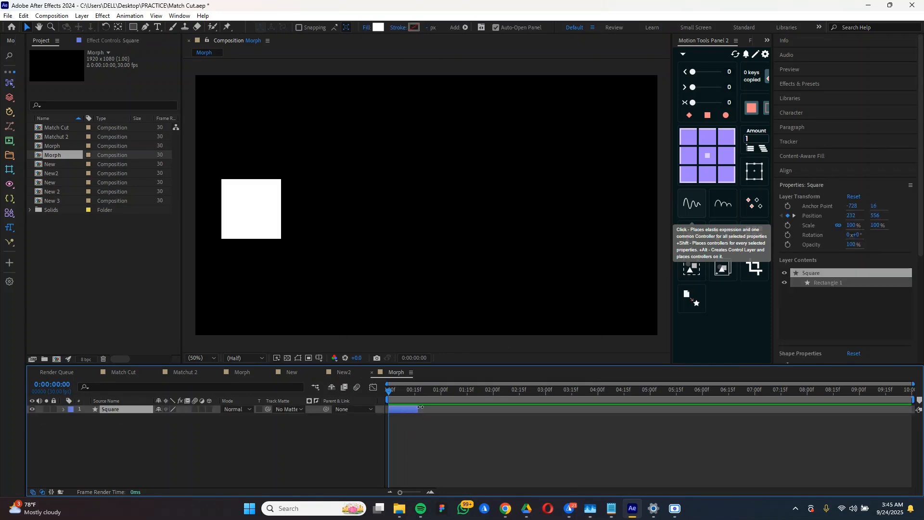
Step: Extend the end of the Square layer to about 0:00:03:10 and end the work area at 0:00:01:01
{"action": "left_click_drag", "start_coordinate": [420, 407], "coordinate": [563, 408]}
{"action": "left_click_drag", "start_coordinate": [454, 391], "coordinate": [443, 408]}
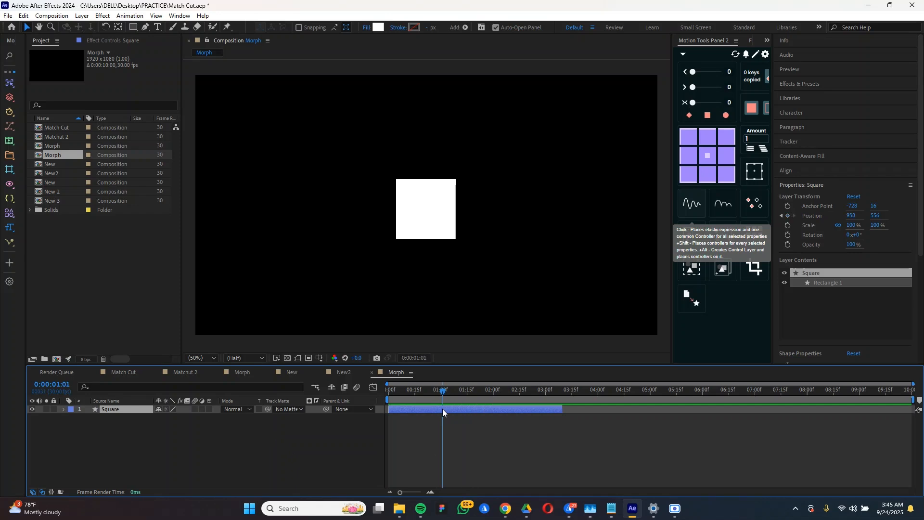
{"action": "key", "text": "n"}
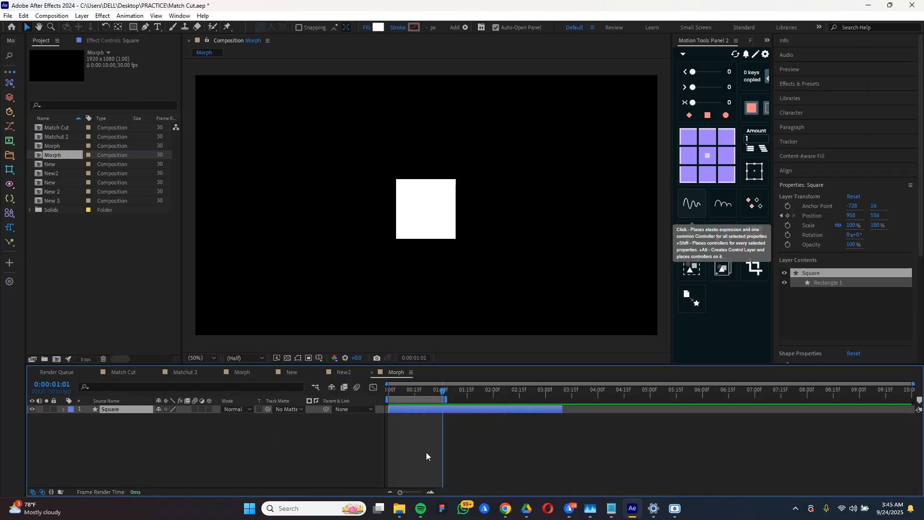
{"action": "scroll", "coordinate": [425, 452], "scroll_direction": "up", "scroll_amount": 3}
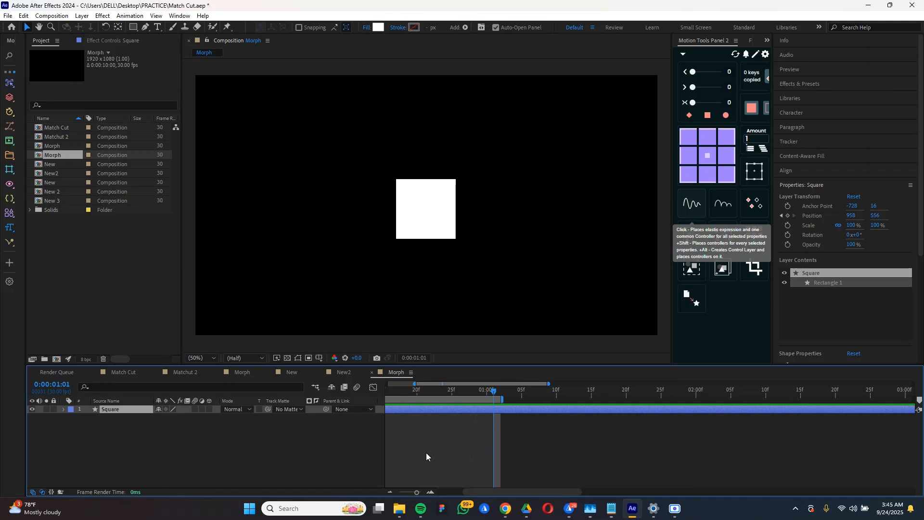
{"action": "scroll", "coordinate": [427, 455], "scroll_direction": "up", "scroll_amount": 4}
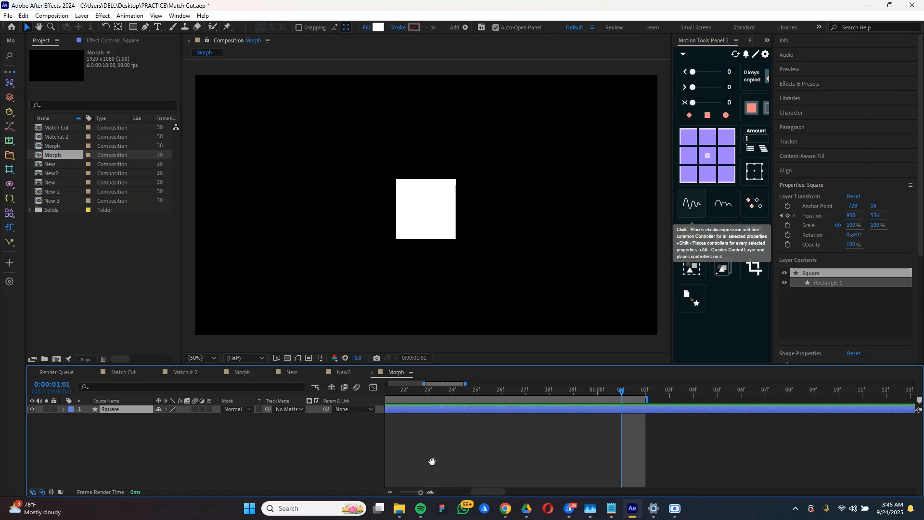
{"action": "scroll", "coordinate": [435, 460], "scroll_direction": "down", "scroll_amount": 2}
{"action": "scroll", "coordinate": [559, 448], "scroll_direction": "up", "scroll_amount": 2}
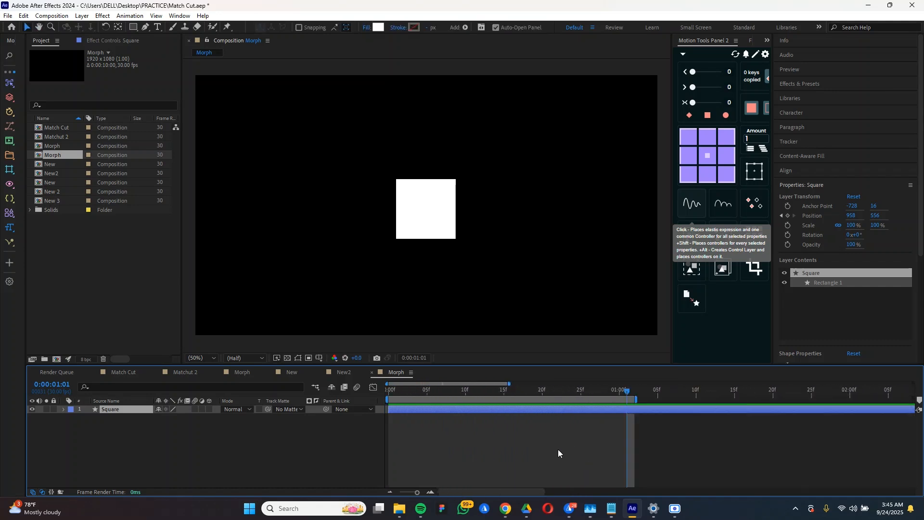
Step: Scrub and preview the Square layer's existing movement in the Morph composition from the first frame
{"action": "left_click_drag", "start_coordinate": [611, 446], "coordinate": [868, 437]}
{"action": "scroll", "coordinate": [706, 440], "scroll_direction": "down", "scroll_amount": 1}
{"action": "left_click_drag", "start_coordinate": [436, 394], "coordinate": [296, 421]}
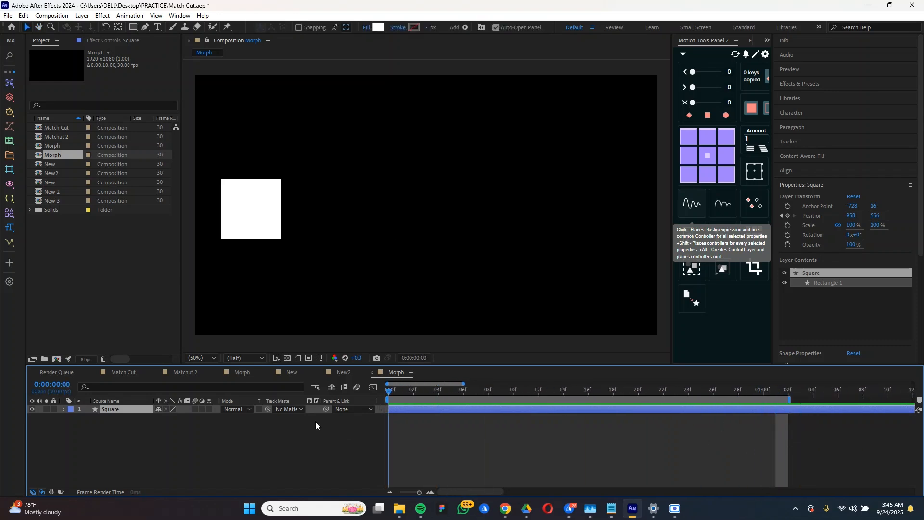
{"action": "left_click_drag", "start_coordinate": [398, 420], "coordinate": [676, 420]}
{"action": "left_click", "coordinate": [608, 436]}
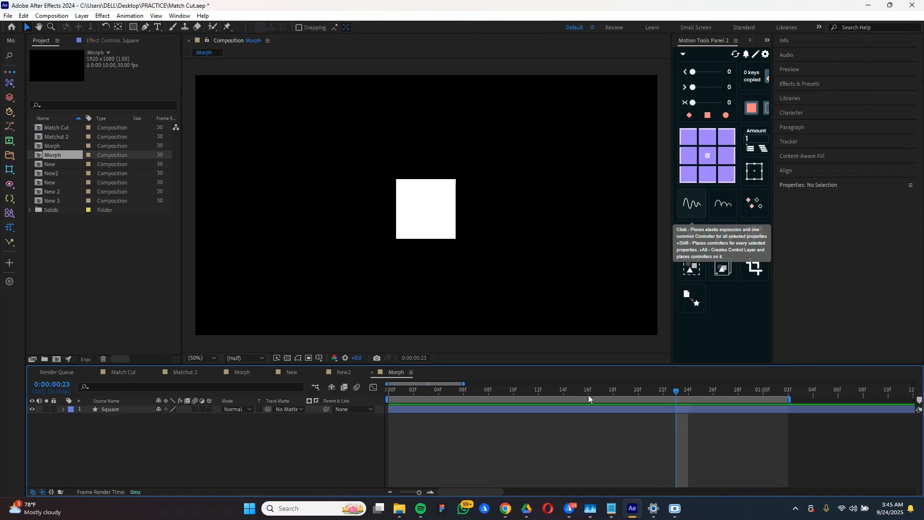
{"action": "key", "text": "space"}
{"action": "key", "text": "space"}
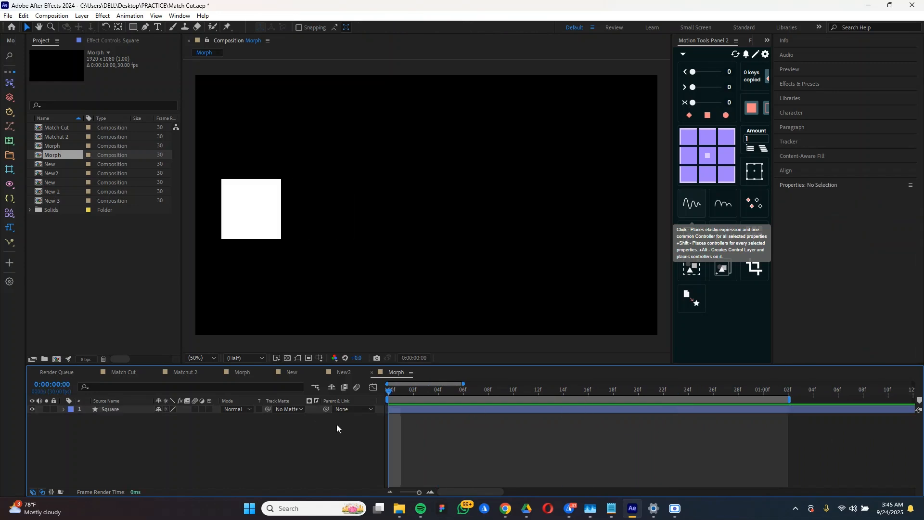
Step: Delete all Position keyframes from the Square layer in the Morph composition
{"action": "left_click", "coordinate": [467, 409]}
{"action": "key", "text": "p"}
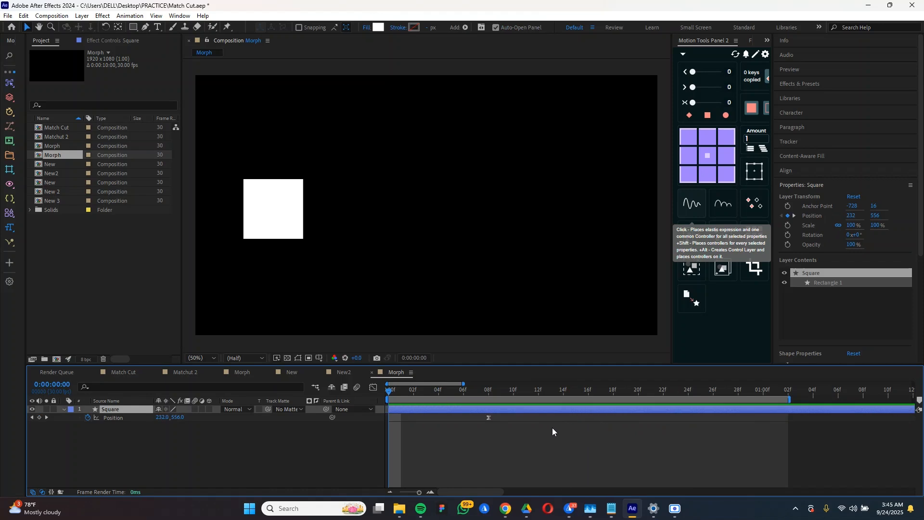
{"action": "left_click_drag", "start_coordinate": [618, 417], "coordinate": [247, 445]}
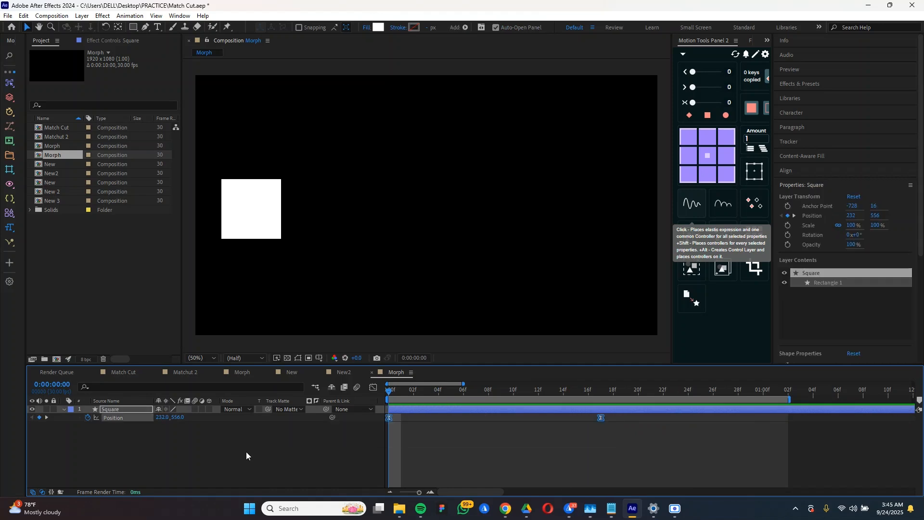
{"action": "key", "text": "Delete"}
{"action": "left_click", "coordinate": [411, 414]}
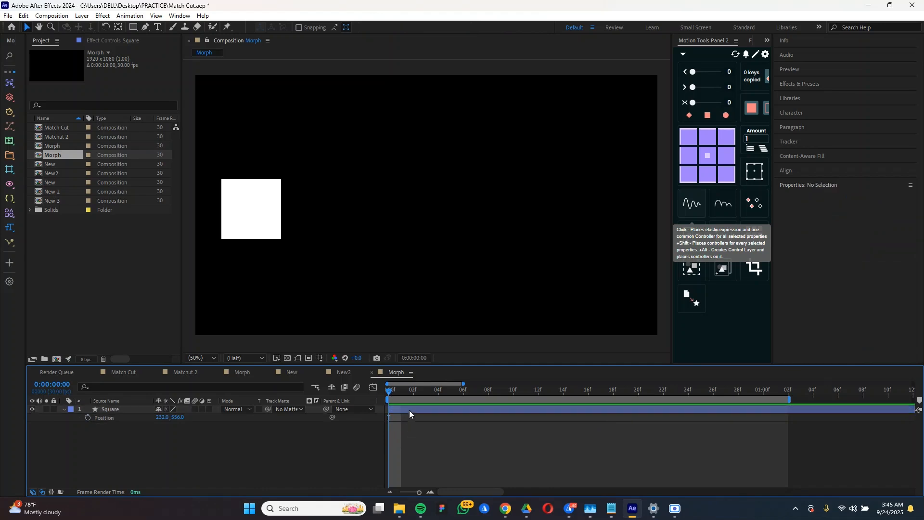
Step: Keyframe the Square layer's Position at 0:00:00:00, and slide the square across to 1594, 556 at 0:00:00:22
{"action": "left_click", "coordinate": [409, 410]}
{"action": "key", "text": "u"}
{"action": "key", "text": "p"}
{"action": "left_click", "coordinate": [87, 417]}
{"action": "left_click_drag", "start_coordinate": [390, 392], "coordinate": [667, 416]}
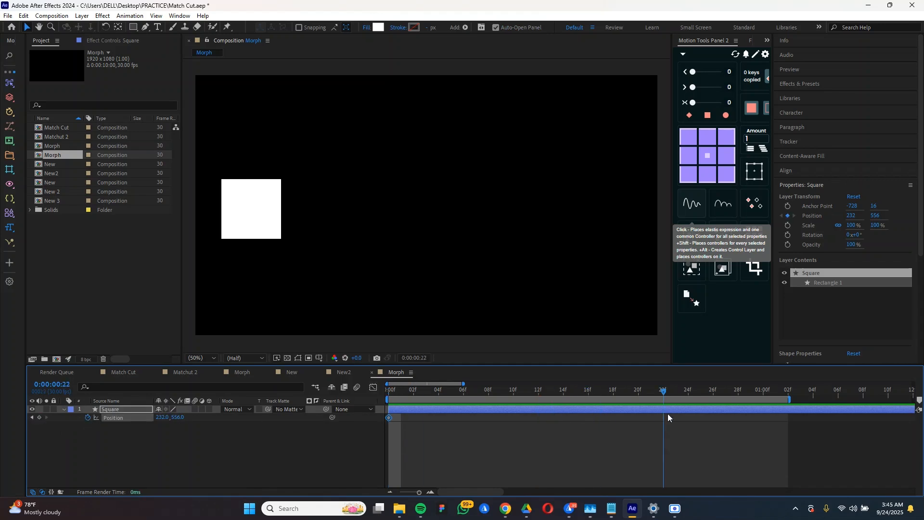
{"action": "left_click", "coordinate": [240, 217]}
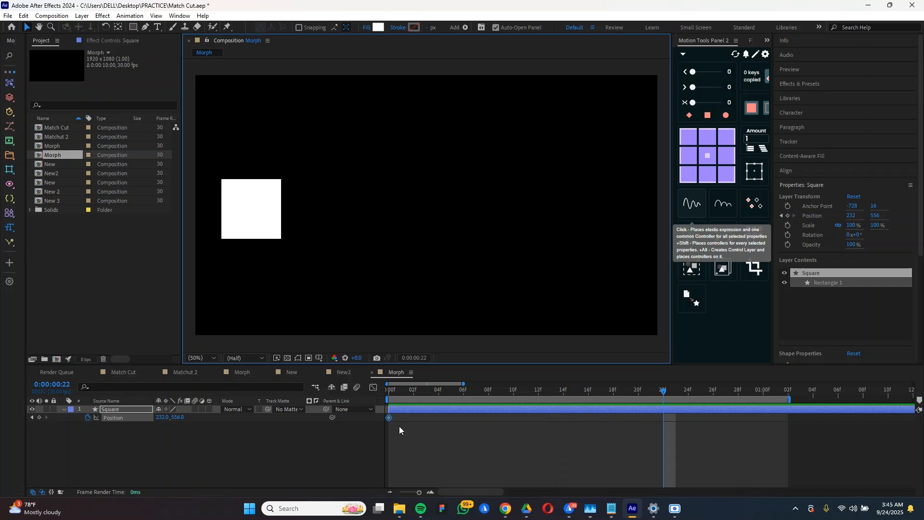
{"action": "left_click_drag", "start_coordinate": [255, 229], "coordinate": [583, 228]}
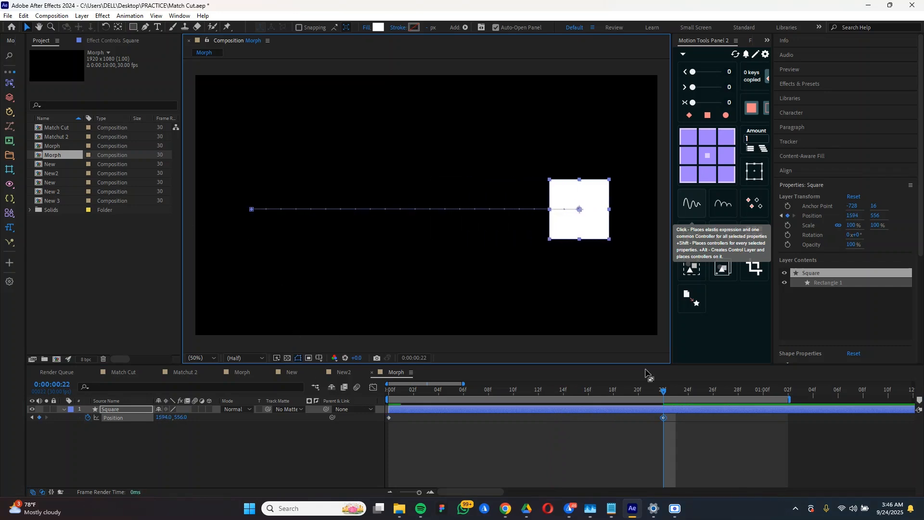
Step: End the work area at 0:00:00:22 and check the square's slide by playing and scrubbing it
{"action": "key", "text": "n"}
{"action": "key", "text": "space"}
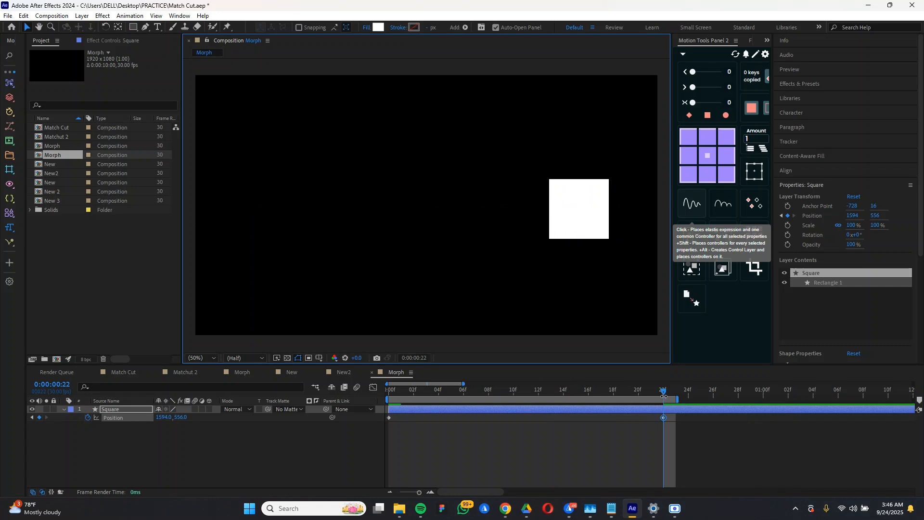
{"action": "left_click_drag", "start_coordinate": [663, 393], "coordinate": [235, 455]}
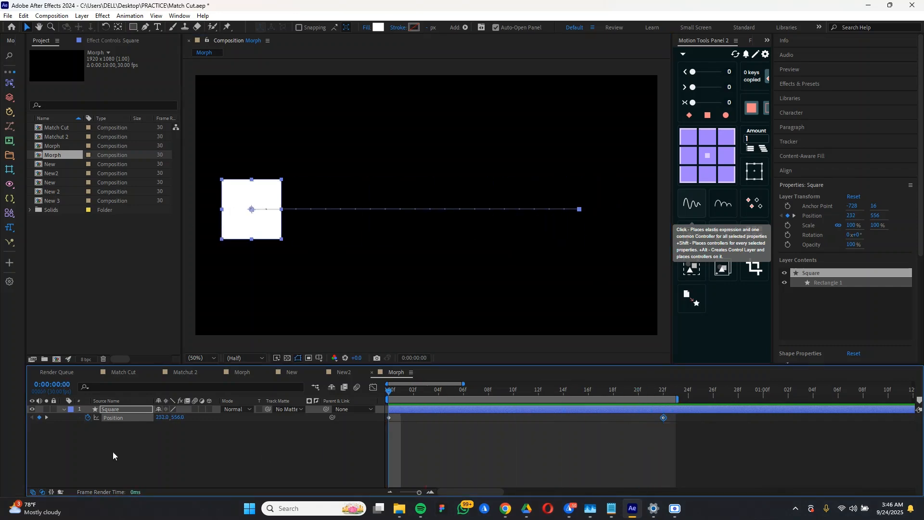
{"action": "left_click", "coordinate": [474, 438]}
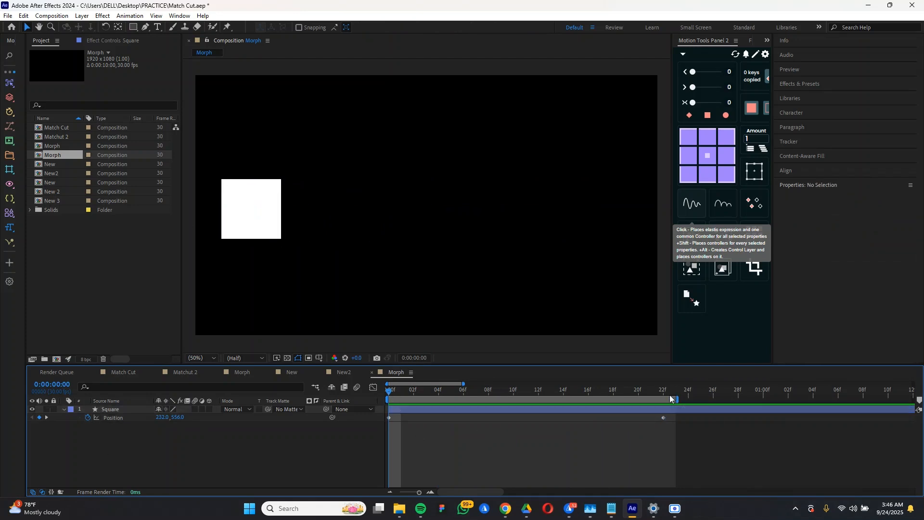
{"action": "left_click_drag", "start_coordinate": [657, 390], "coordinate": [367, 433]}
{"action": "left_click", "coordinate": [270, 236]}
{"action": "left_click_drag", "start_coordinate": [436, 394], "coordinate": [563, 424]}
{"action": "left_click_drag", "start_coordinate": [500, 428], "coordinate": [379, 441]}
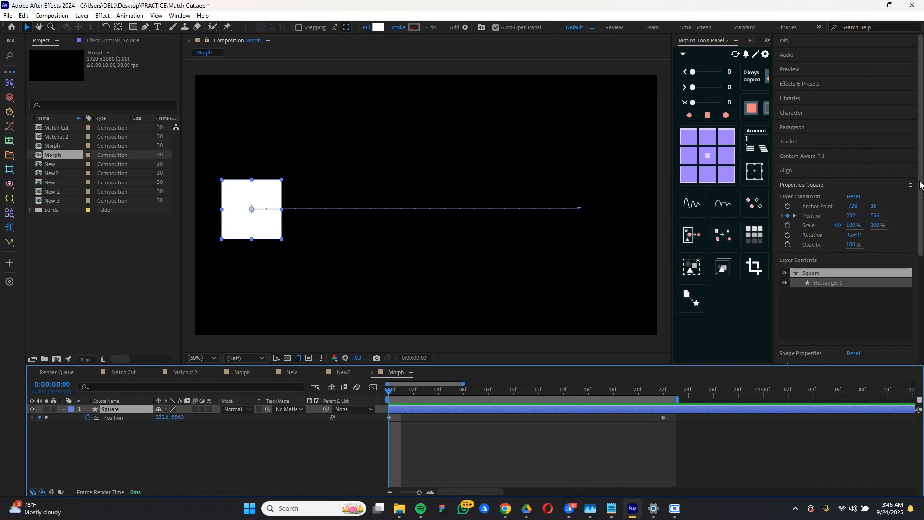
Step: Dismiss the antivirus pop-up and keyframe the rectangle's Roundness at 0 on the first frame and 1352 at 0:00:00:22
{"action": "scroll", "coordinate": [872, 153], "scroll_direction": "down", "scroll_amount": 3}
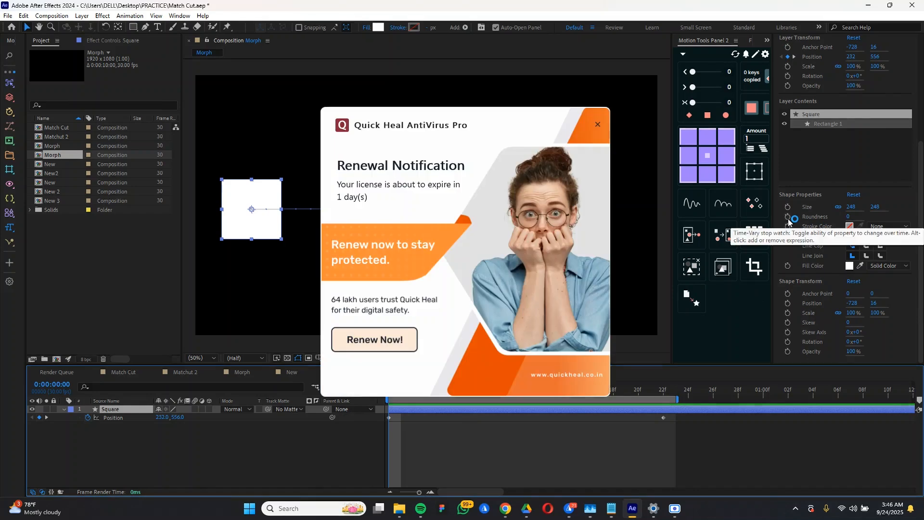
{"action": "left_click", "coordinate": [598, 125]}
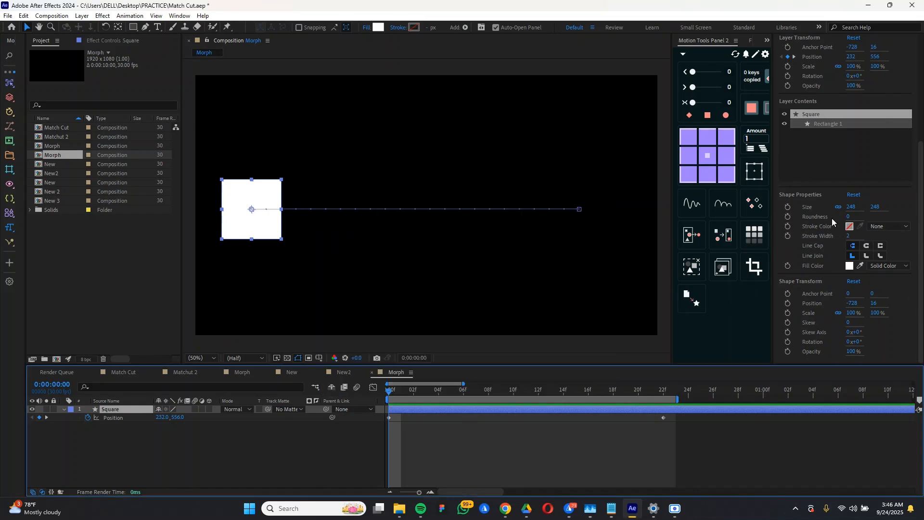
{"action": "left_click", "coordinate": [788, 218]}
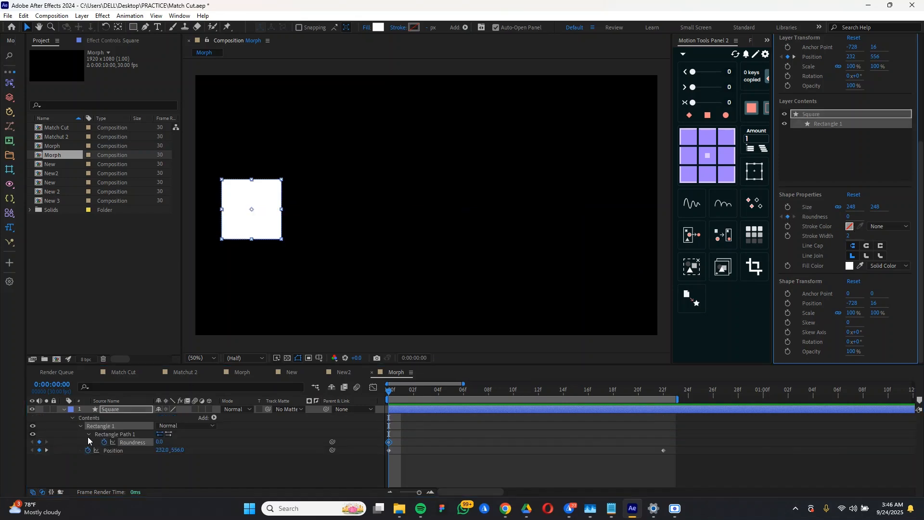
{"action": "left_click_drag", "start_coordinate": [391, 393], "coordinate": [662, 449]}
{"action": "left_click_drag", "start_coordinate": [162, 441], "coordinate": [811, 448]}
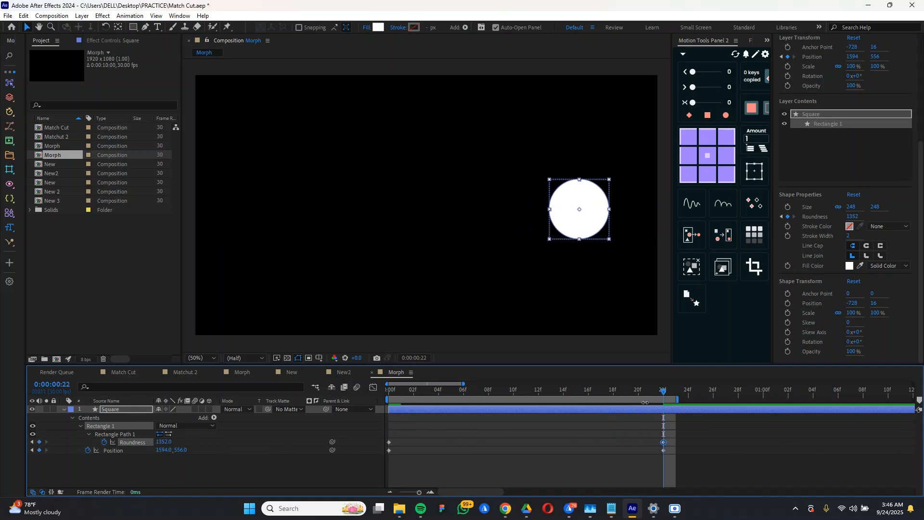
Step: Preview the morph, try moving the first Roundness keyframe to about 0:00:00:05, and undo the move
{"action": "key", "text": "space"}
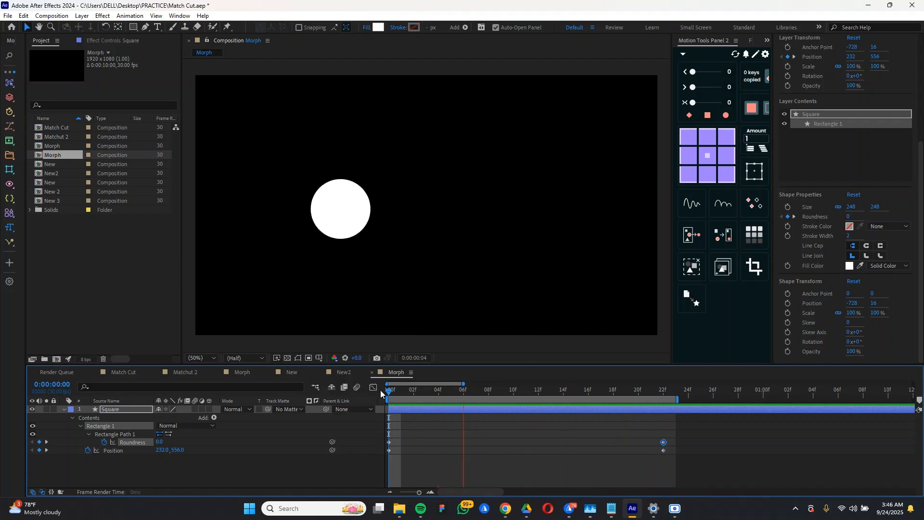
{"action": "left_click_drag", "start_coordinate": [380, 390], "coordinate": [451, 442]}
{"action": "key", "text": "space"}
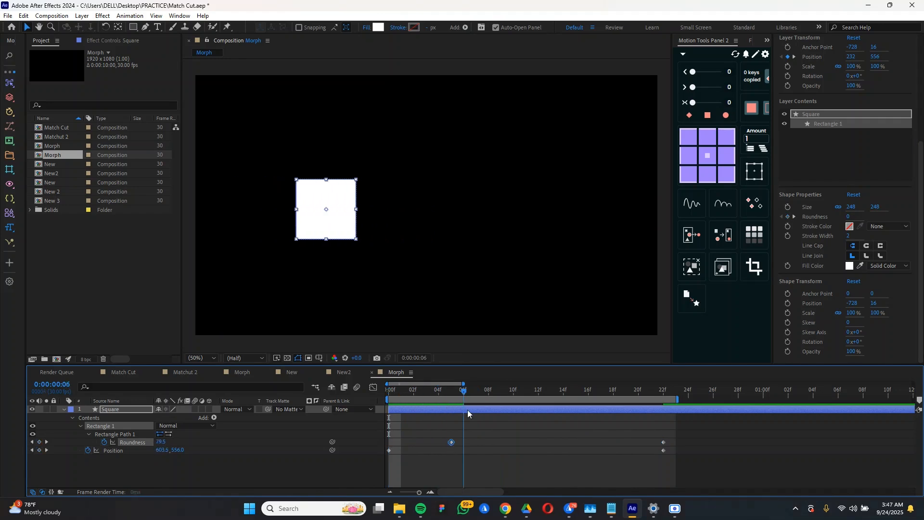
{"action": "key", "text": "ctrl+z"}
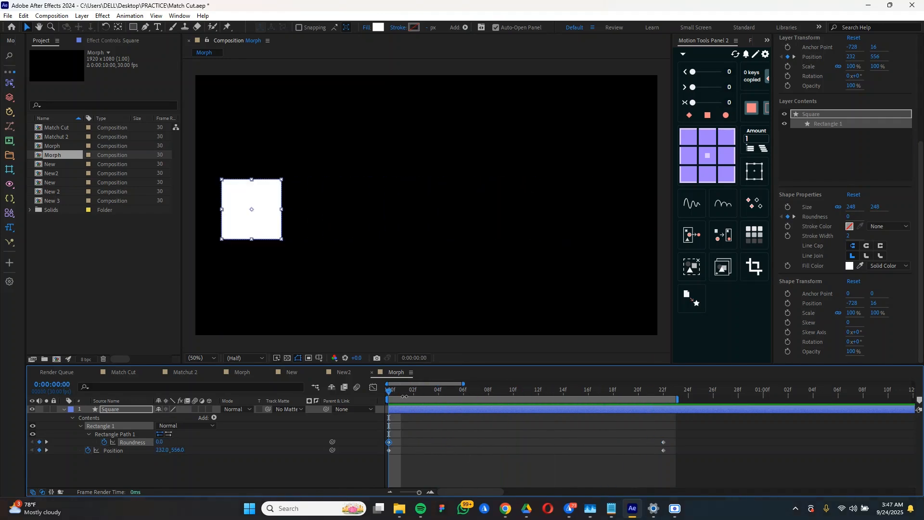
Step: Apply Easy Ease to all Roundness and Position keyframes of the Square layer
{"action": "left_click_drag", "start_coordinate": [695, 440], "coordinate": [371, 488]}
{"action": "mouse_move", "coordinate": [369, 498]}
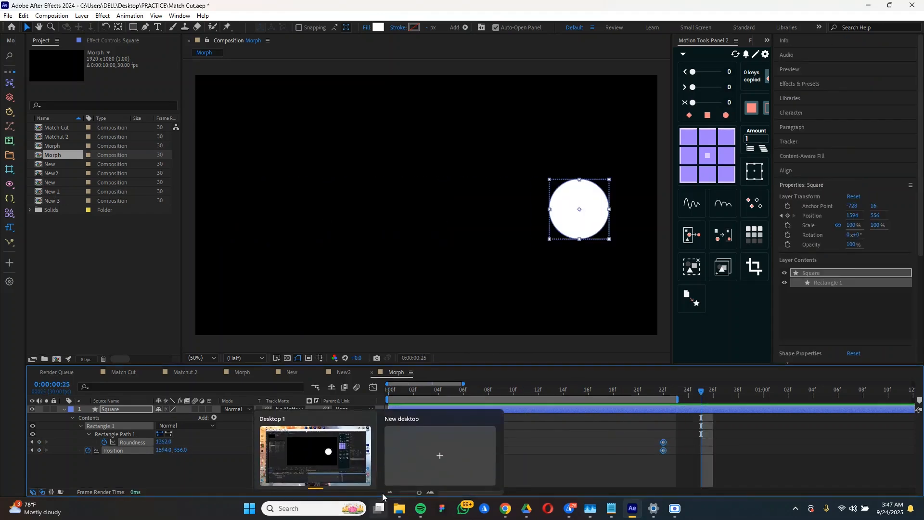
{"action": "key", "text": "F9"}
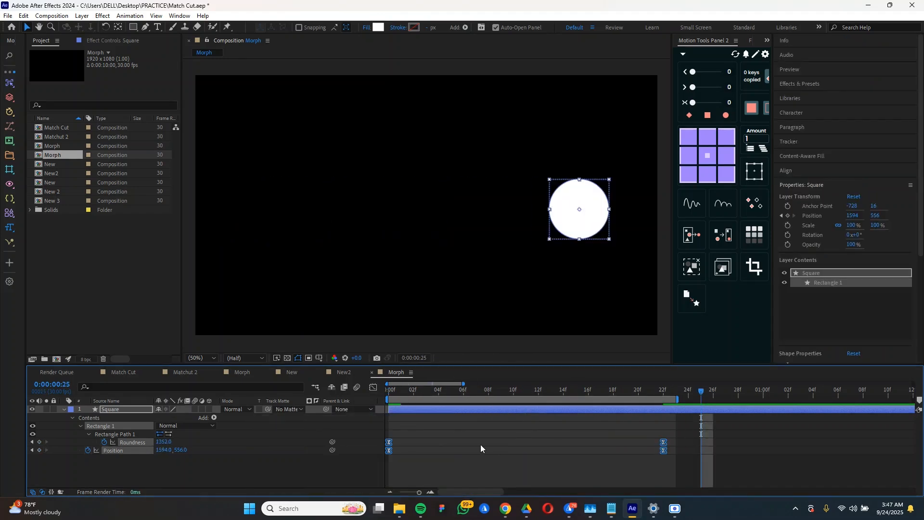
Step: Stretch the keyframe influence in the speed graph into a sharp peak near 0:00:00:11, preview it, and return to the keyframe view
{"action": "left_click", "coordinate": [373, 387]}
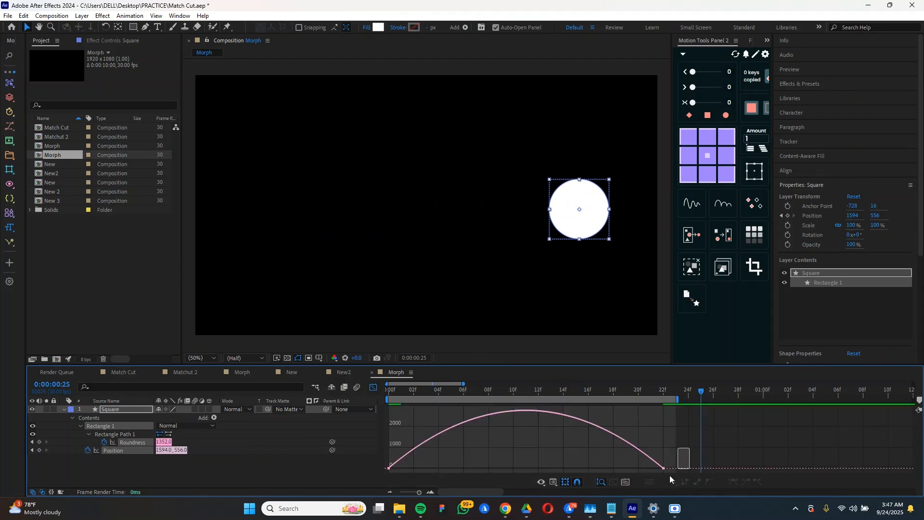
{"action": "left_click_drag", "start_coordinate": [670, 479], "coordinate": [626, 477]}
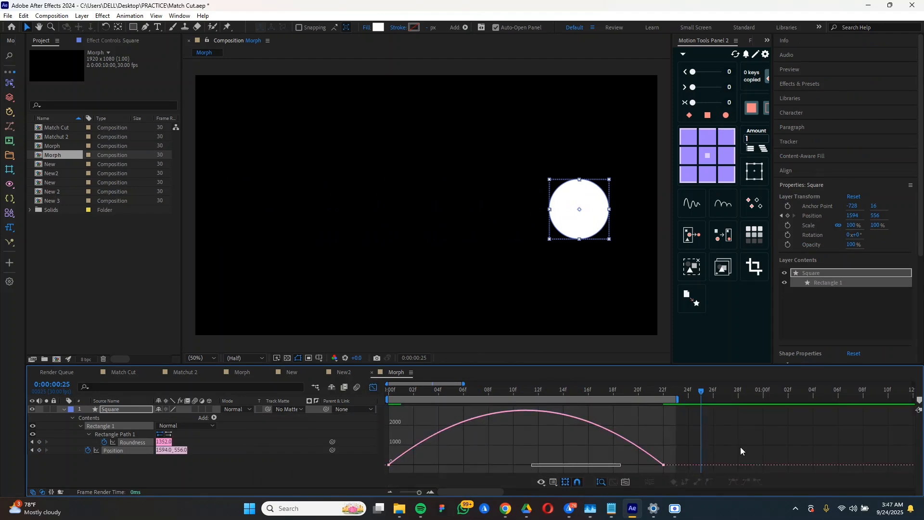
{"action": "left_click_drag", "start_coordinate": [617, 464], "coordinate": [526, 465]}
{"action": "left_click", "coordinate": [521, 388]}
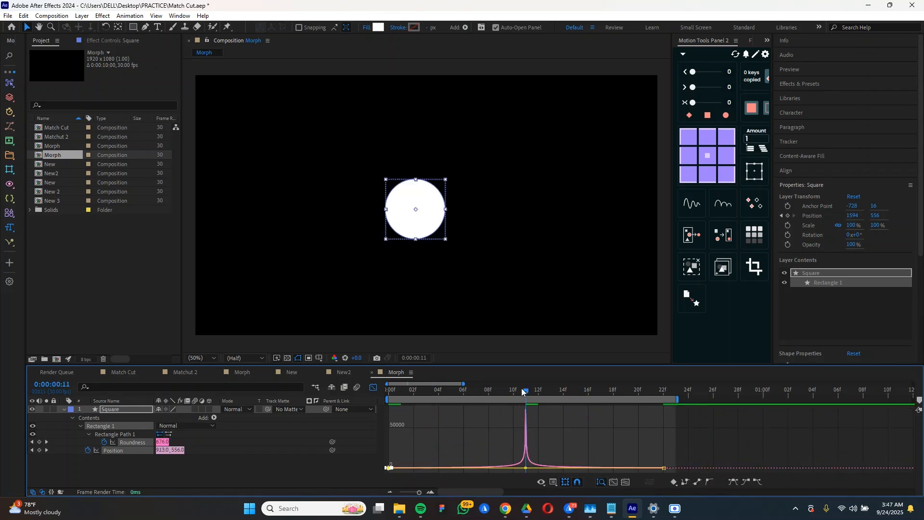
{"action": "key", "text": "space"}
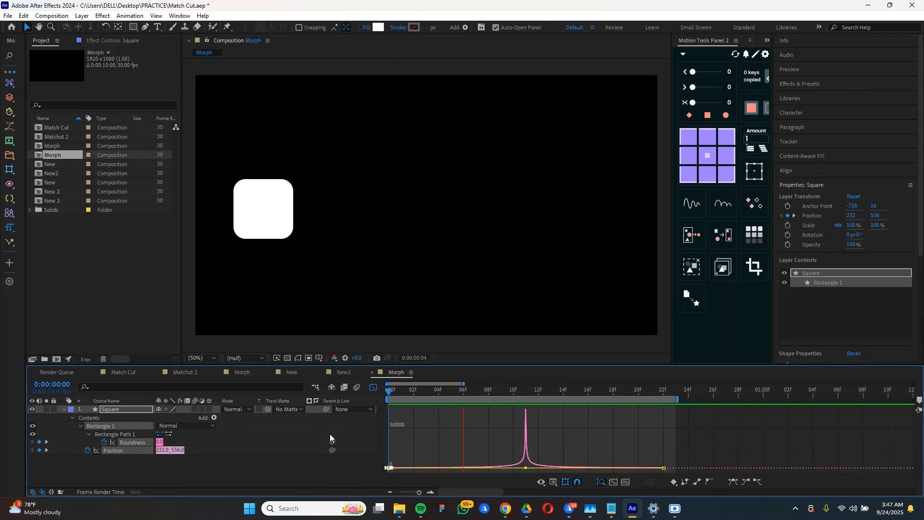
{"action": "left_click", "coordinate": [373, 387]}
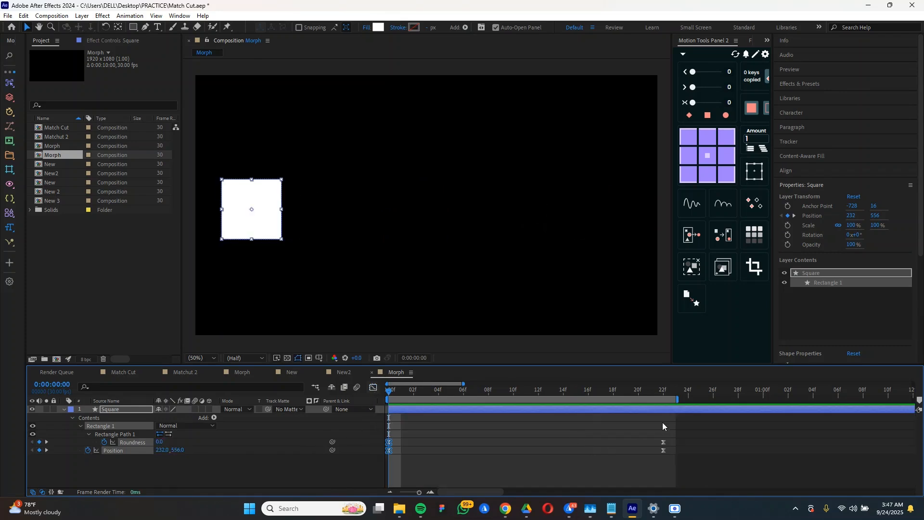
Step: Play and scrub the eased square-to-circle morph repeatedly from the start of the Morph composition
{"action": "key", "text": "space"}
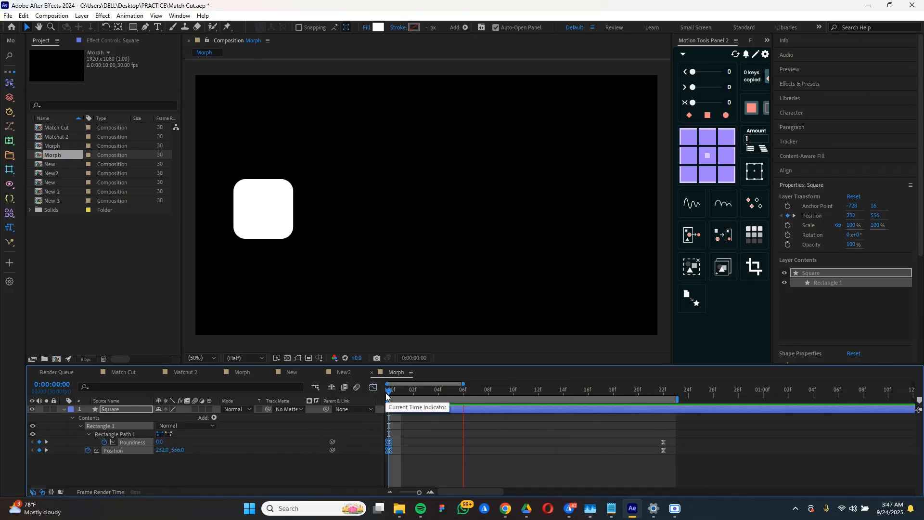
{"action": "key", "text": "space"}
{"action": "left_click", "coordinate": [393, 436]}
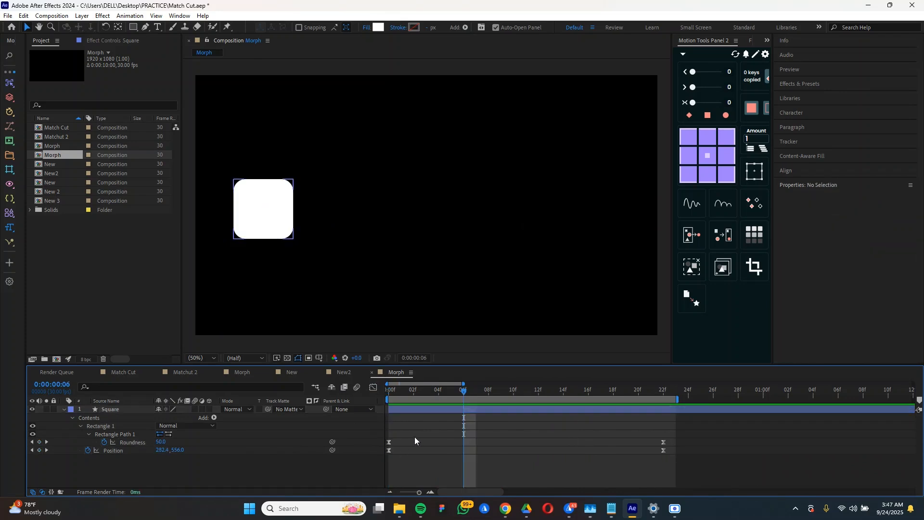
{"action": "left_click_drag", "start_coordinate": [409, 388], "coordinate": [387, 387]}
{"action": "key", "text": "space"}
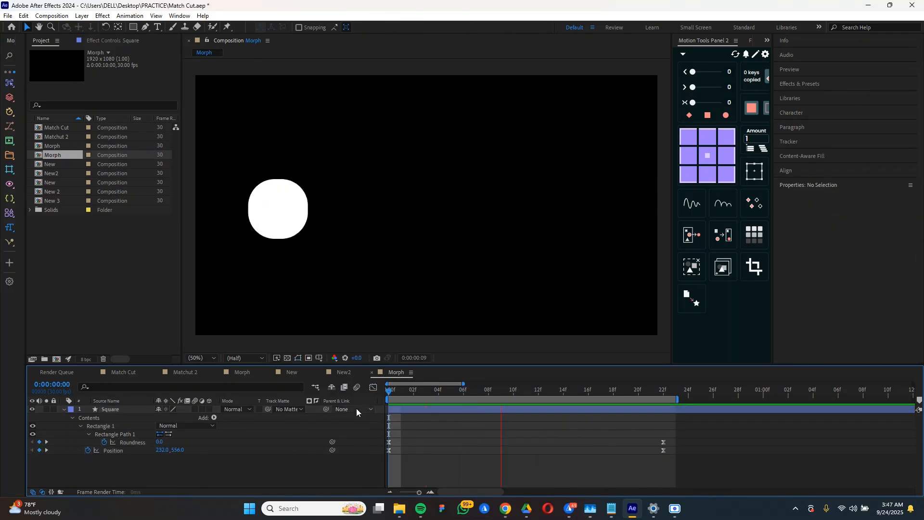
{"action": "left_click_drag", "start_coordinate": [403, 394], "coordinate": [513, 414]}
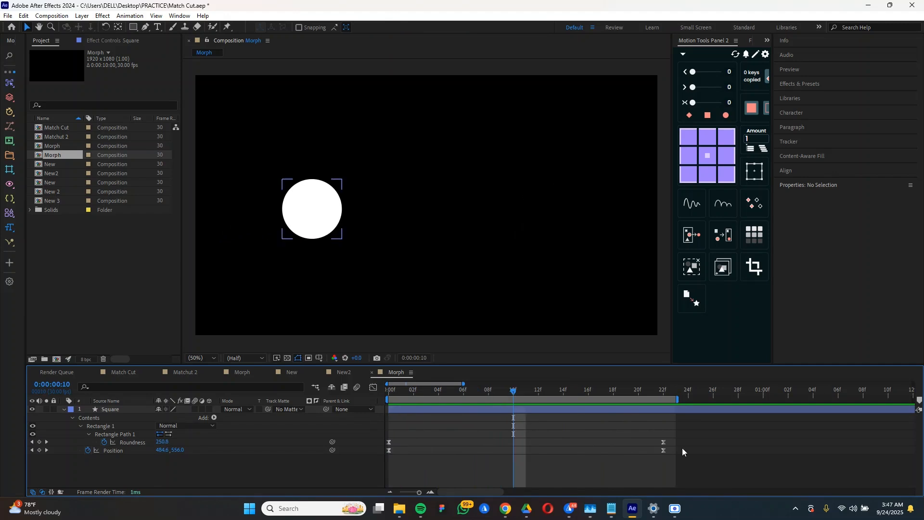
{"action": "left_click_drag", "start_coordinate": [684, 436], "coordinate": [634, 443]}
{"action": "key", "text": "Home"}
{"action": "key", "text": "space"}
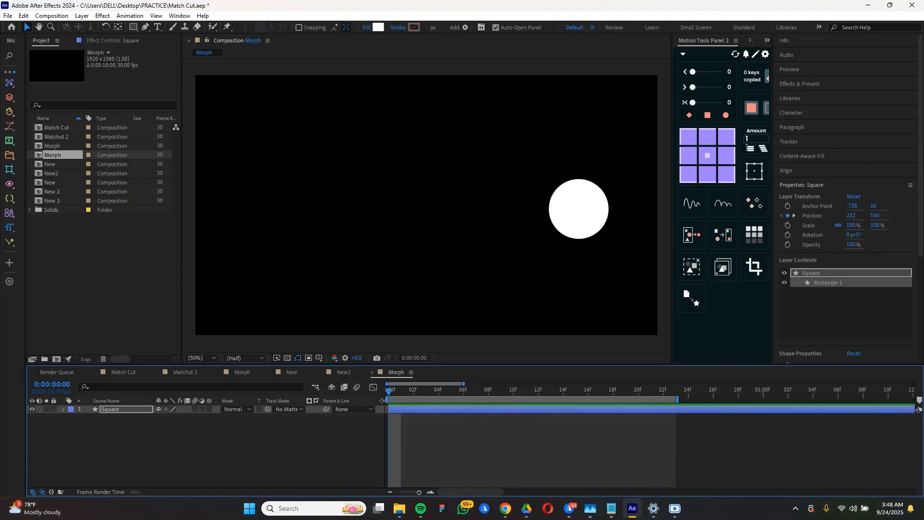
{"action": "key", "text": "space"}
{"action": "key", "text": "space"}
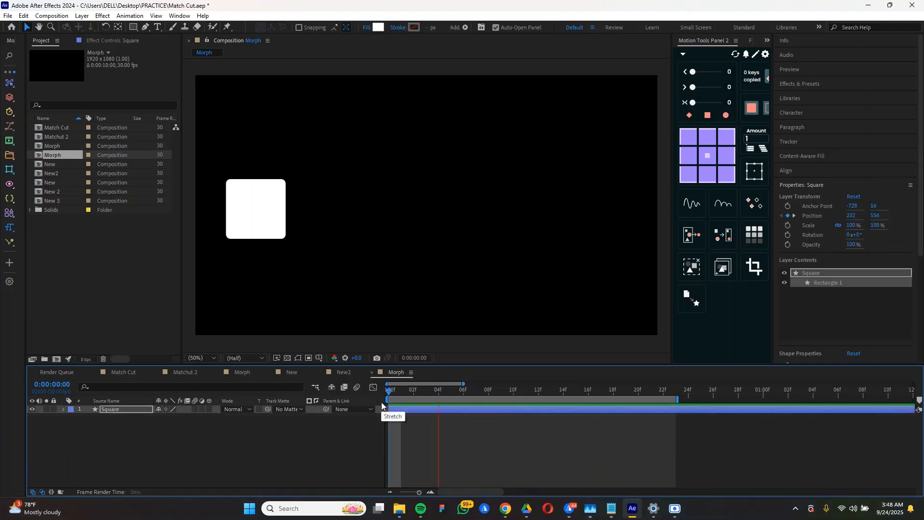
{"action": "key", "text": "space"}
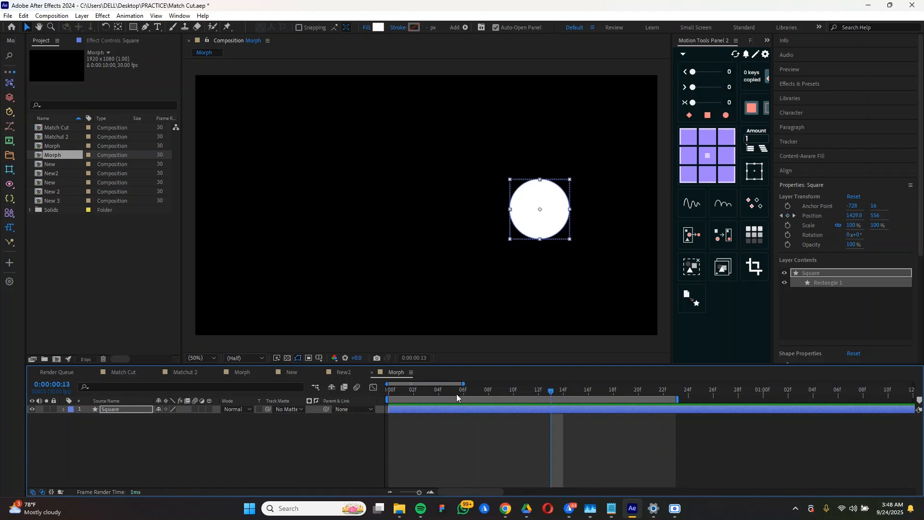
{"action": "left_click_drag", "start_coordinate": [548, 392], "coordinate": [397, 455]}
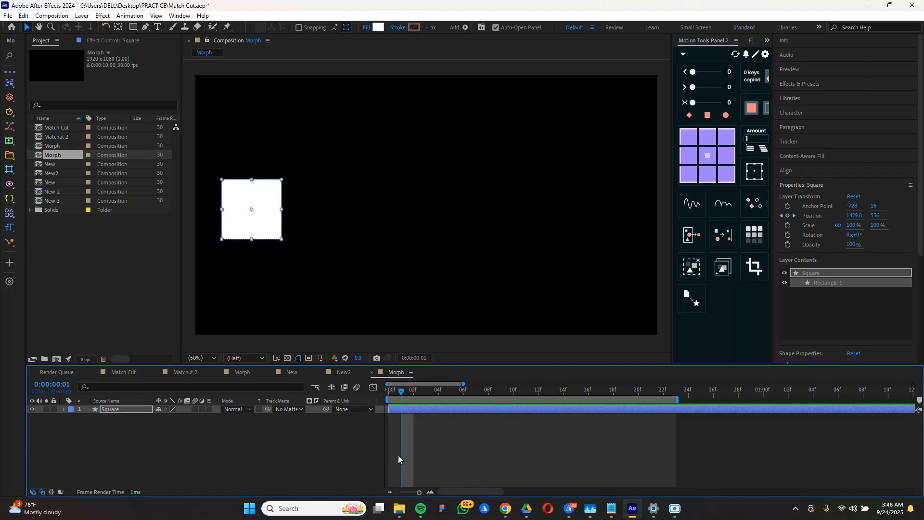
Step: Compare the match cut animations in the New and New2 compositions with the Morph animation by playing each one
{"action": "left_click", "coordinate": [347, 373]}
{"action": "left_click", "coordinate": [291, 374]}
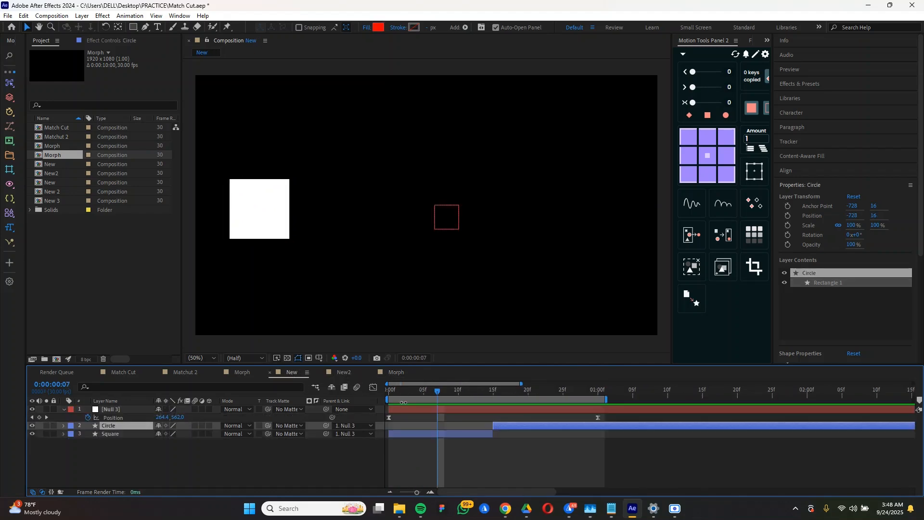
{"action": "key", "text": "space"}
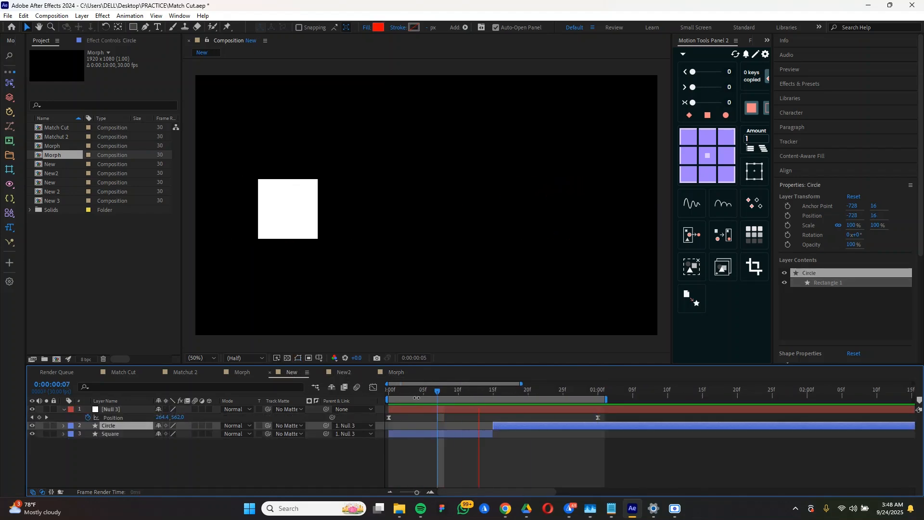
{"action": "left_click", "coordinate": [341, 371]}
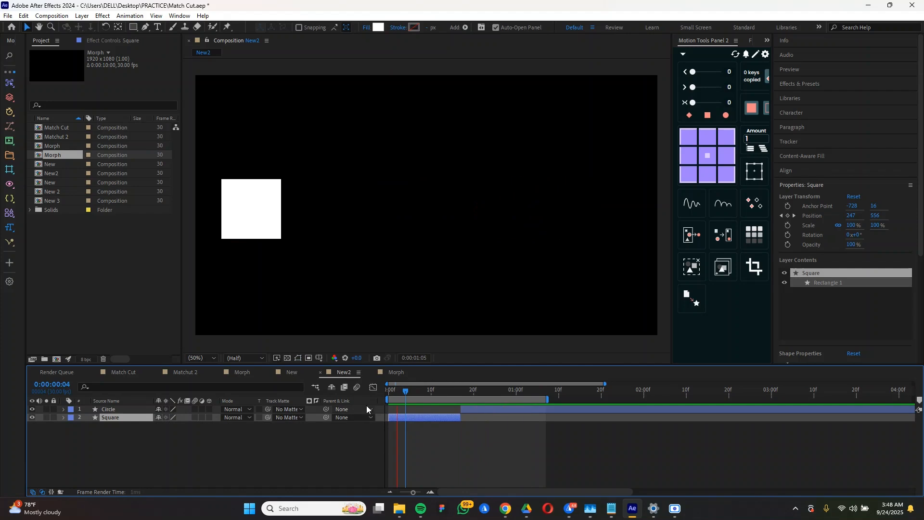
{"action": "left_click", "coordinate": [388, 374]}
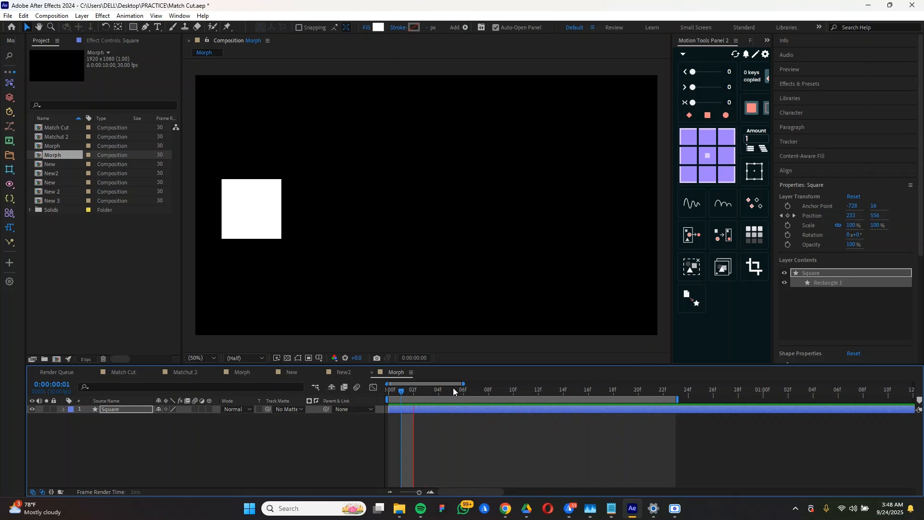
{"action": "left_click", "coordinate": [353, 374]}
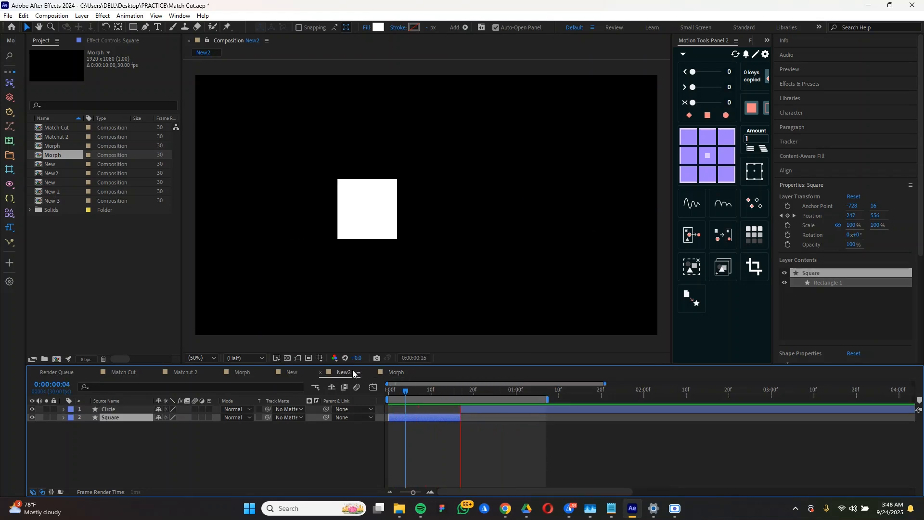